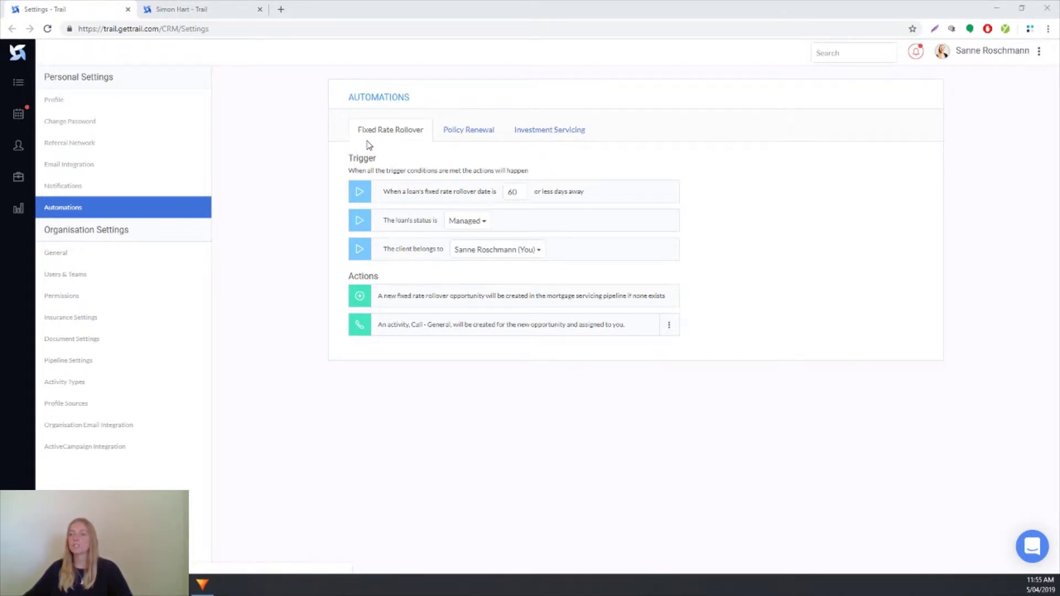
- Review the triggers and actions of the policy renewal, investment servicing and fixed rate rollover automations, including the Call - General activity
click(482, 135)
click(558, 135)
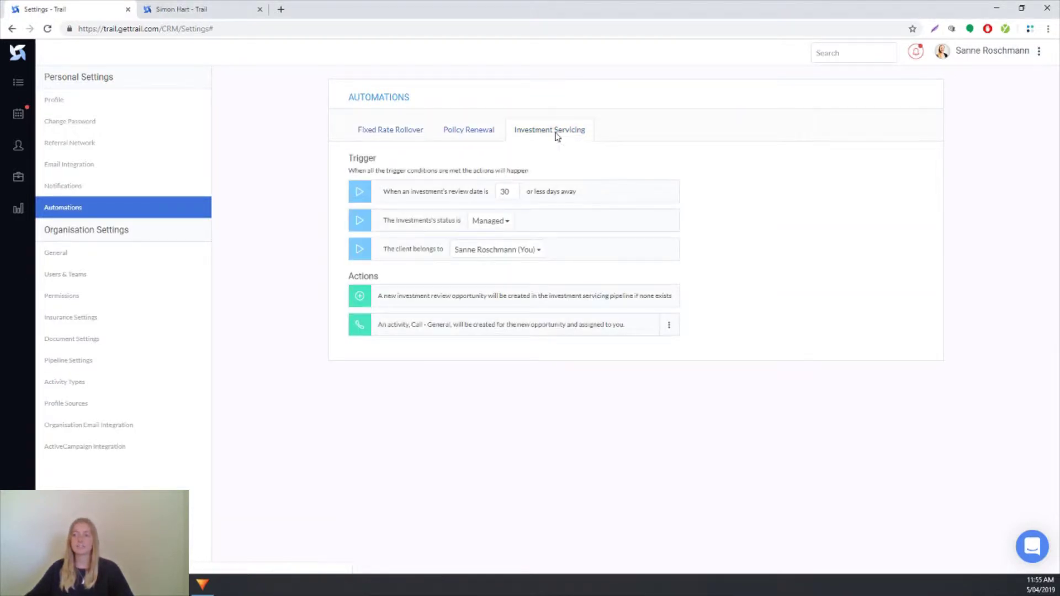
click(399, 131)
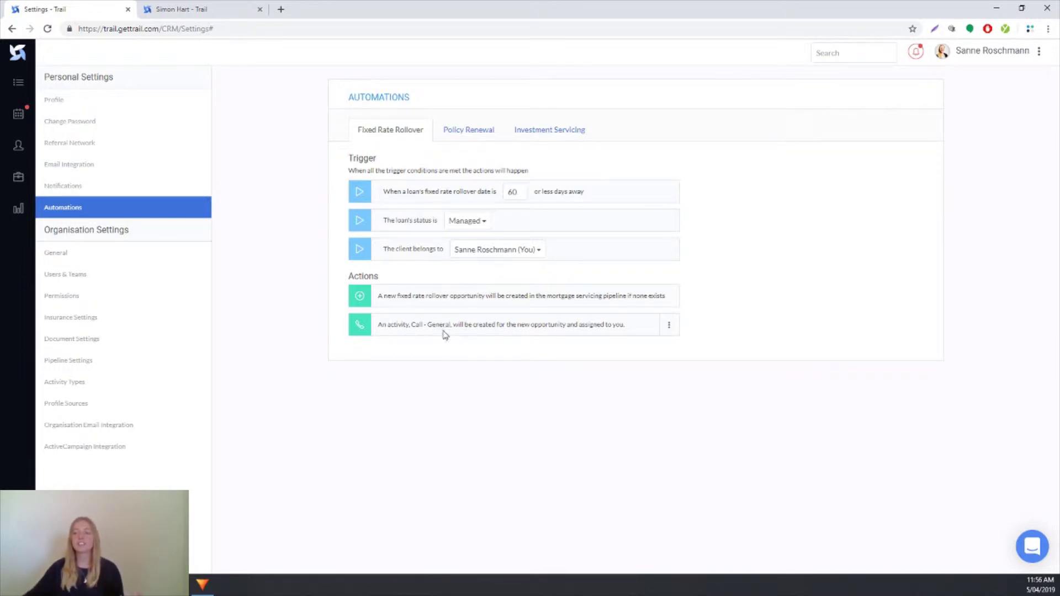
drag(407, 325, 459, 325)
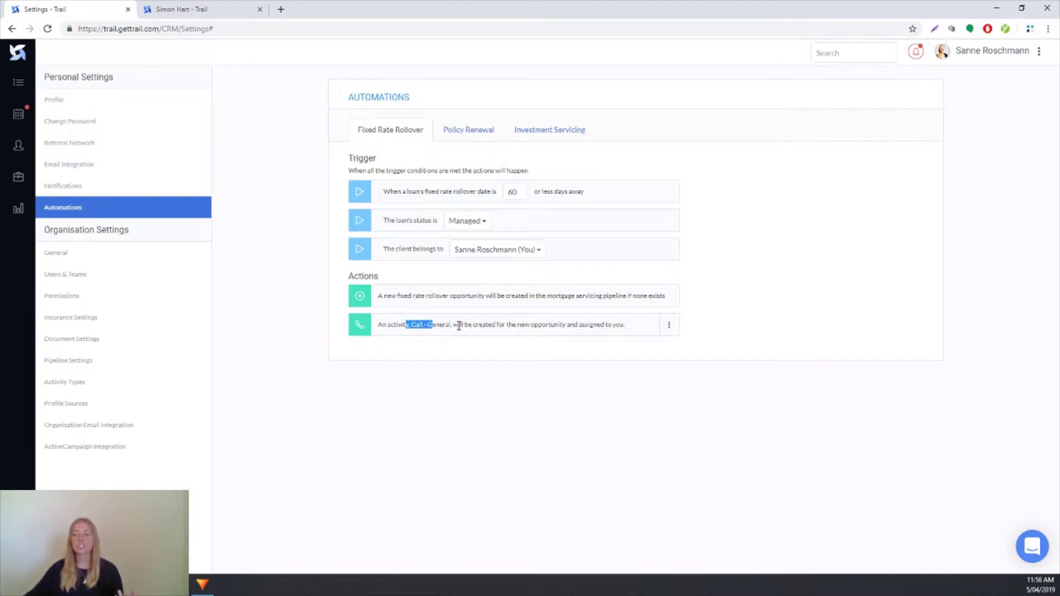
click(469, 367)
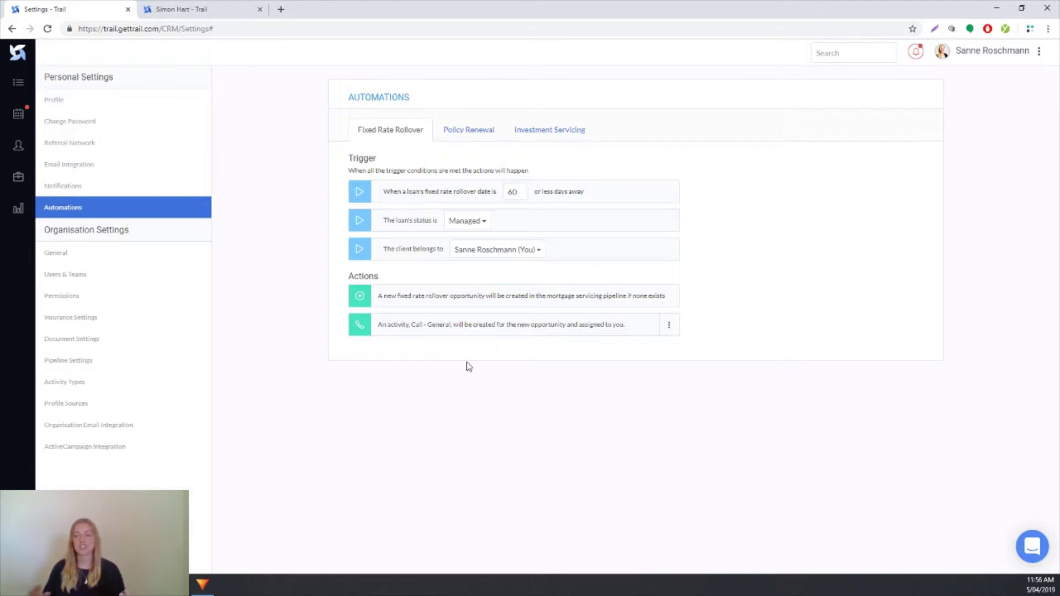
- Set the policy renewal automation to trigger when an insurance policy's renewal date is 45 or less days away
click(481, 132)
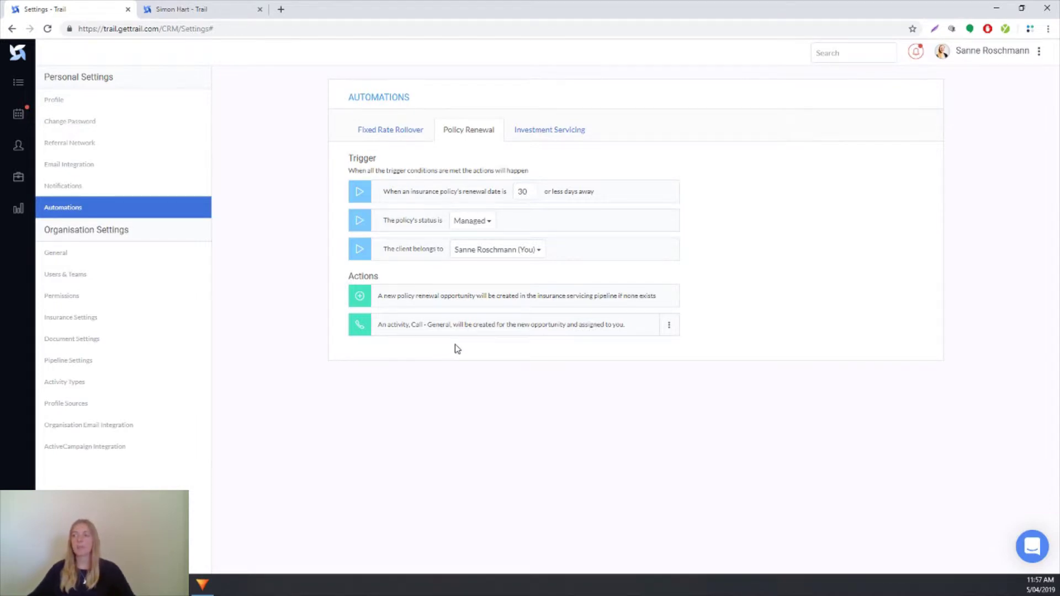
double_click(531, 192)
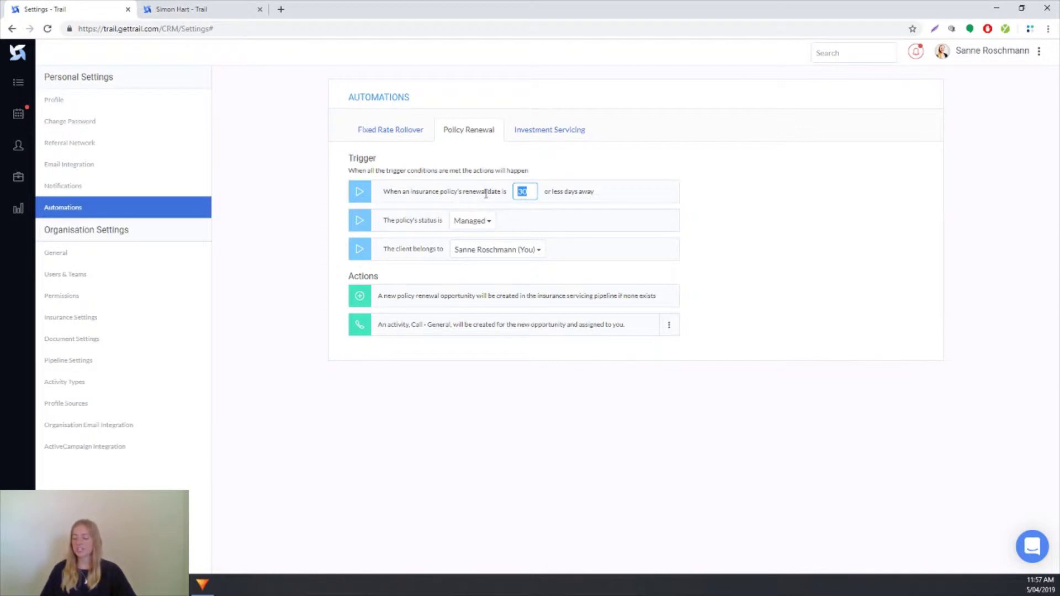
text(45)
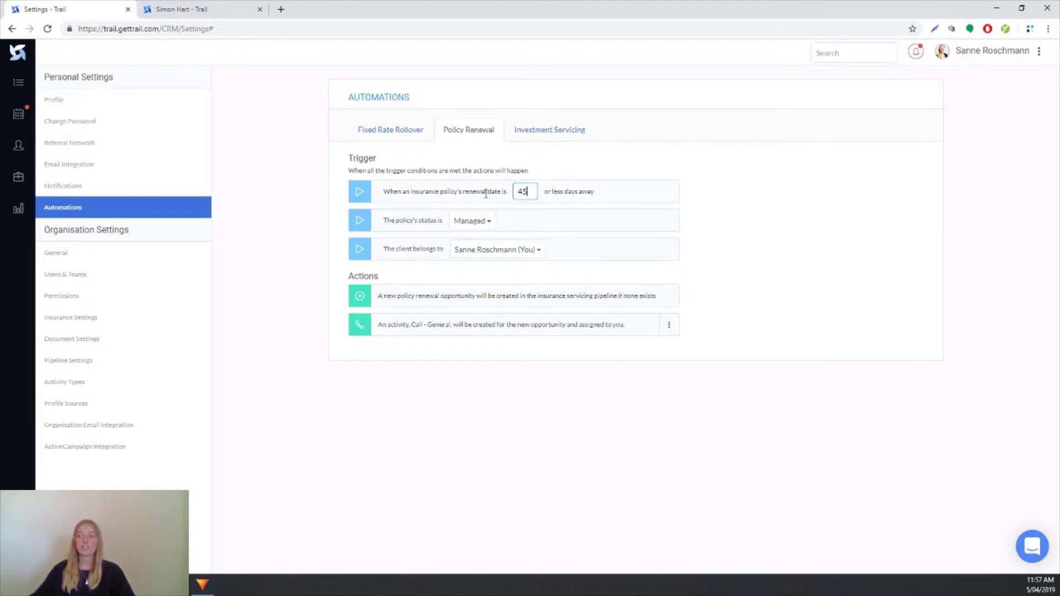
click(687, 216)
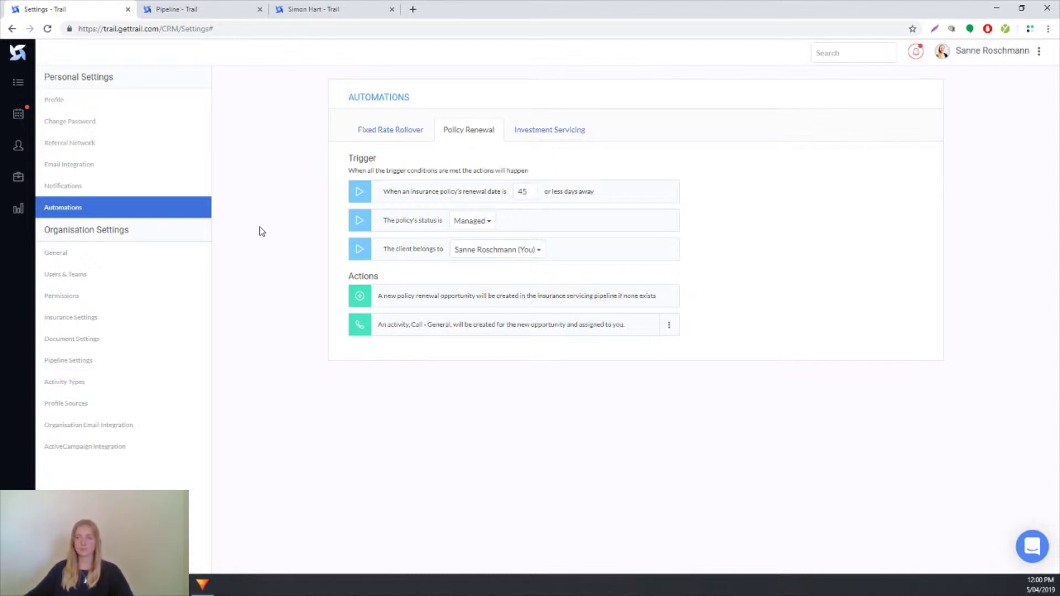
- Compare the fixed rate rollover automation with the opportunities in the mortgage servicing pipeline and the activities on the client's profile
click(362, 134)
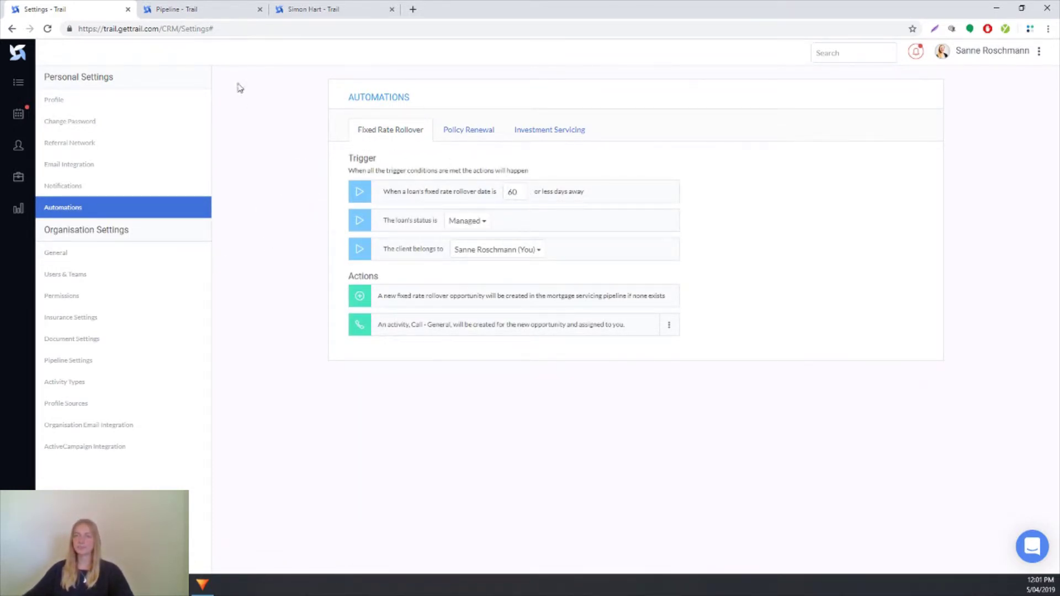
click(200, 9)
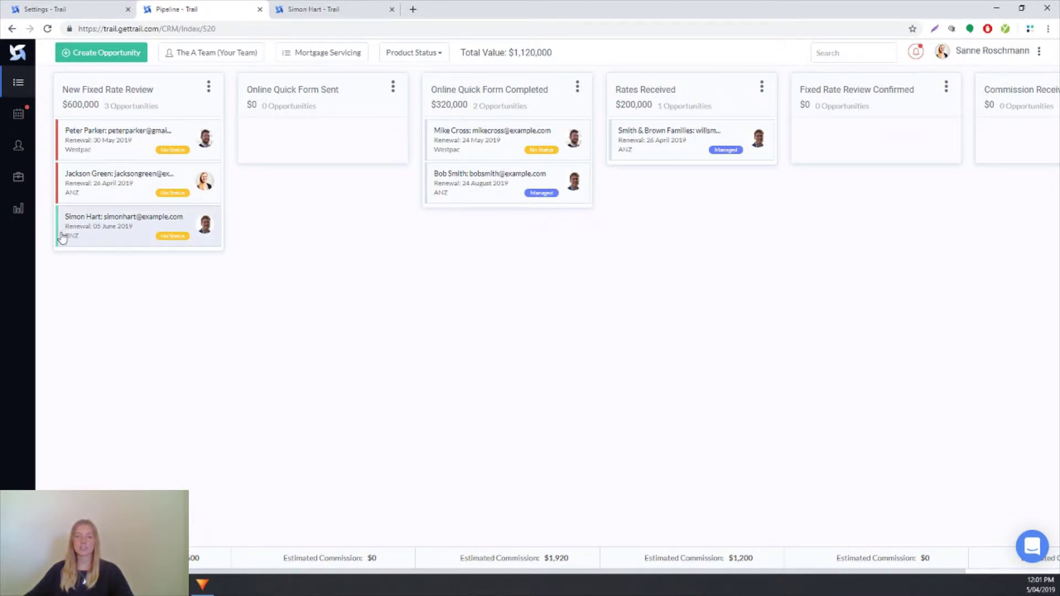
click(347, 8)
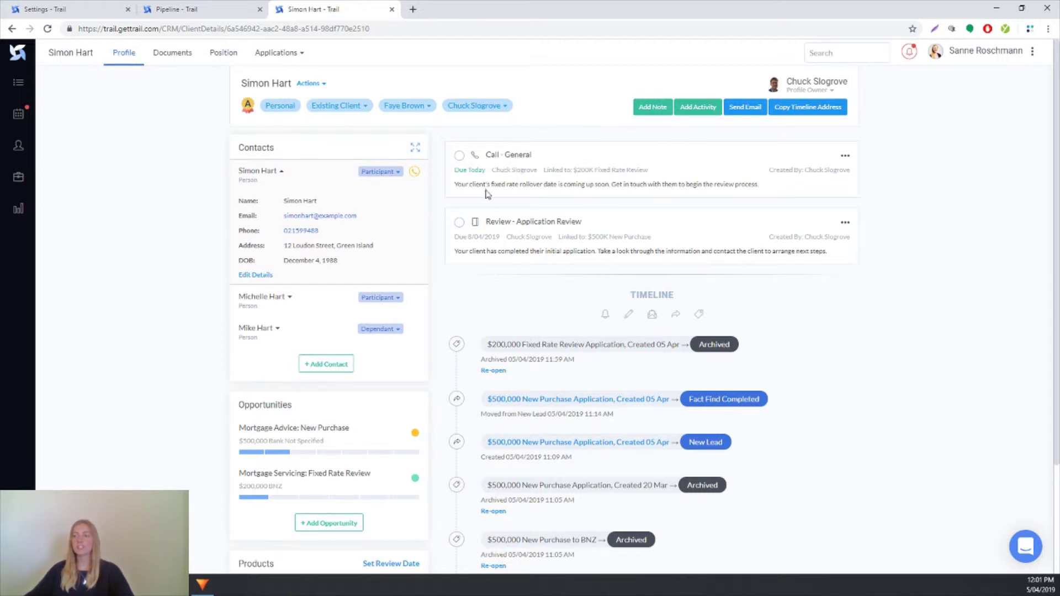
- Open the client's Mortgage Servicing: Fixed Rate Review opportunity and start an email with the Quickform link
scroll(440, 298, down, 3)
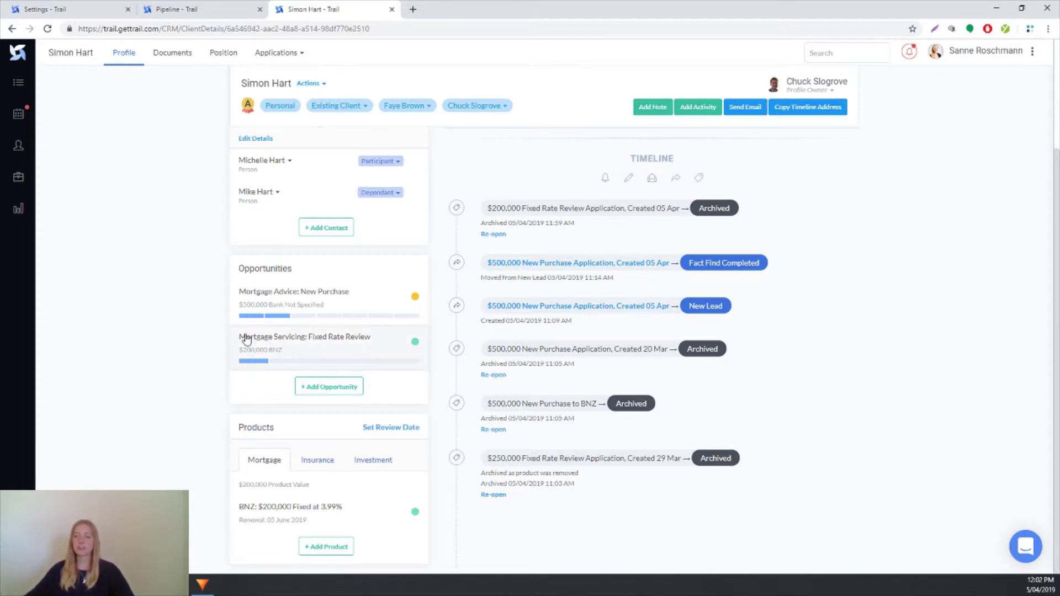
click(338, 345)
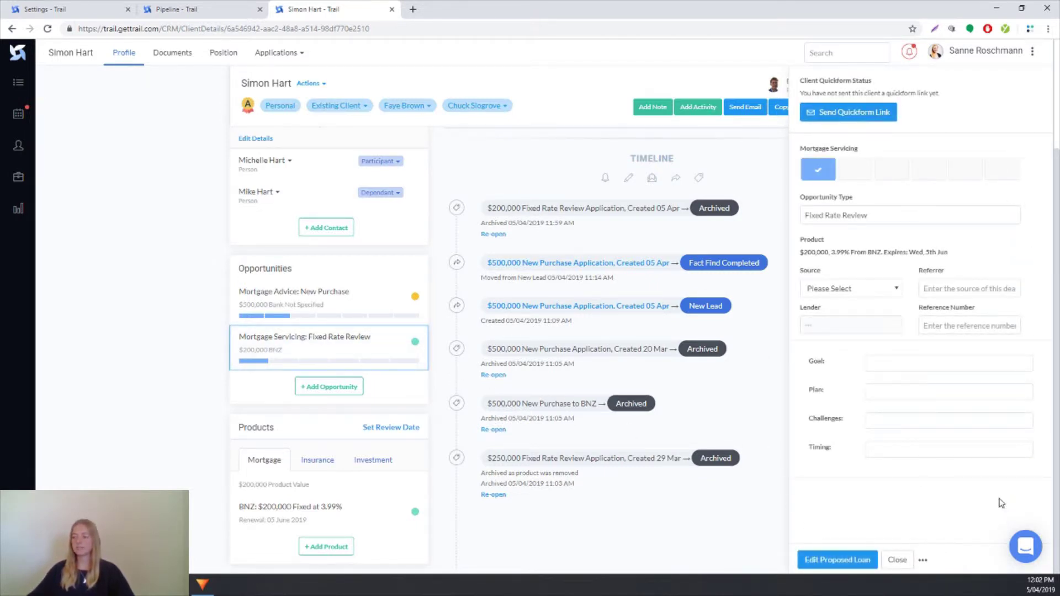
click(846, 116)
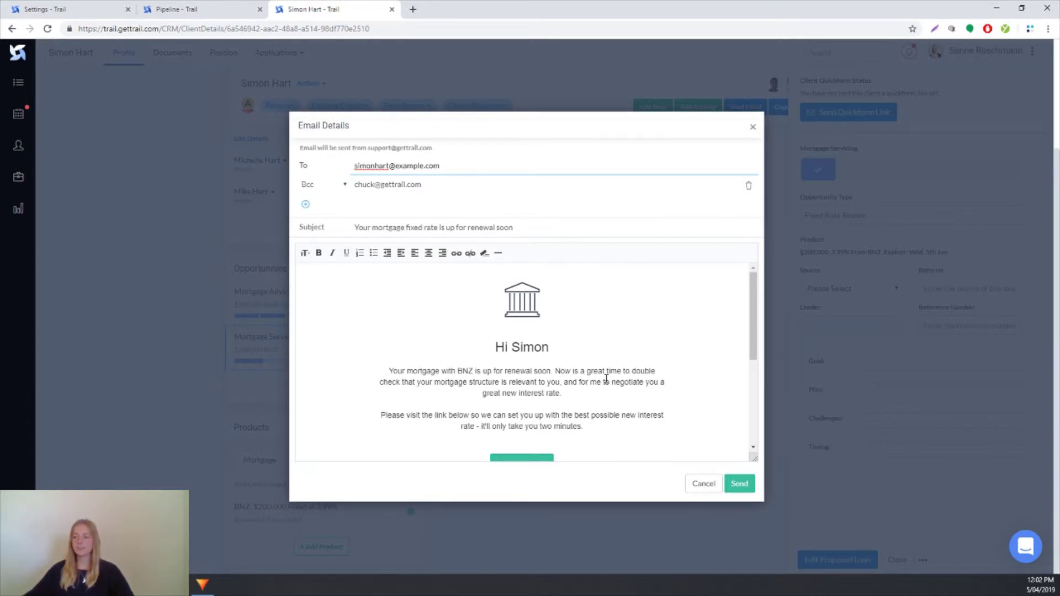
- Insert the placeholder text "hvfjkdfh" before the first body paragraph of the renewal email and check the rest of the message
click(387, 370)
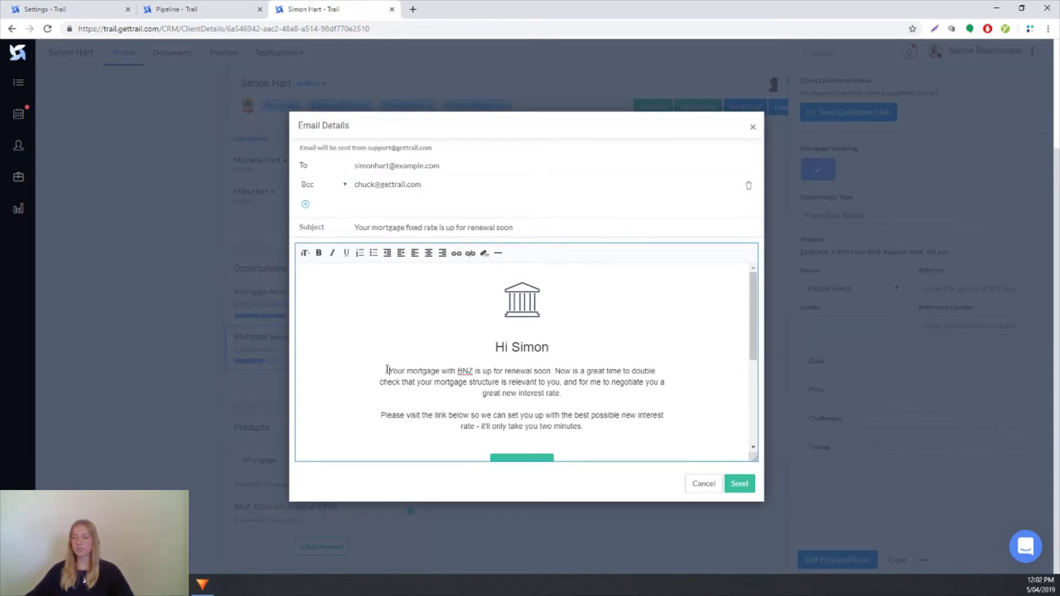
text(hvfjkdfh)
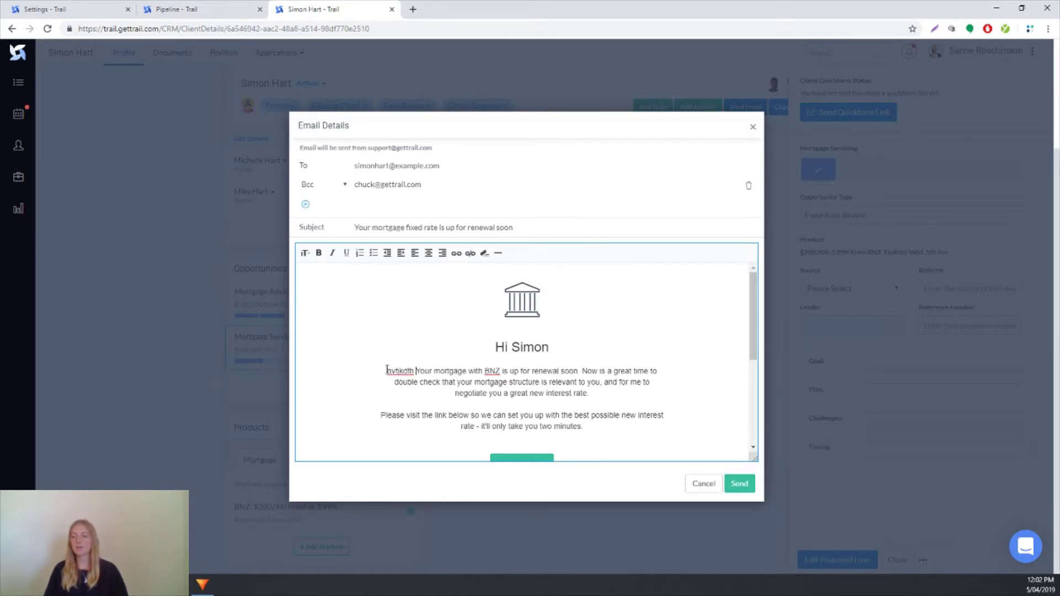
scroll(523, 389, down, 2)
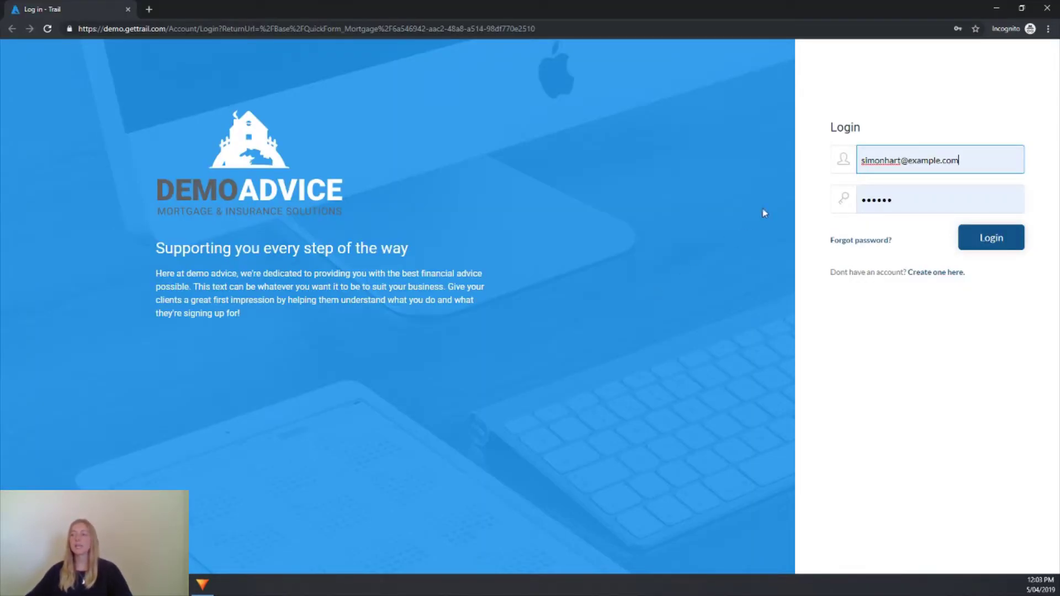
- Log in to the Demo Advice client portal and start the finance review questionnaire
click(991, 241)
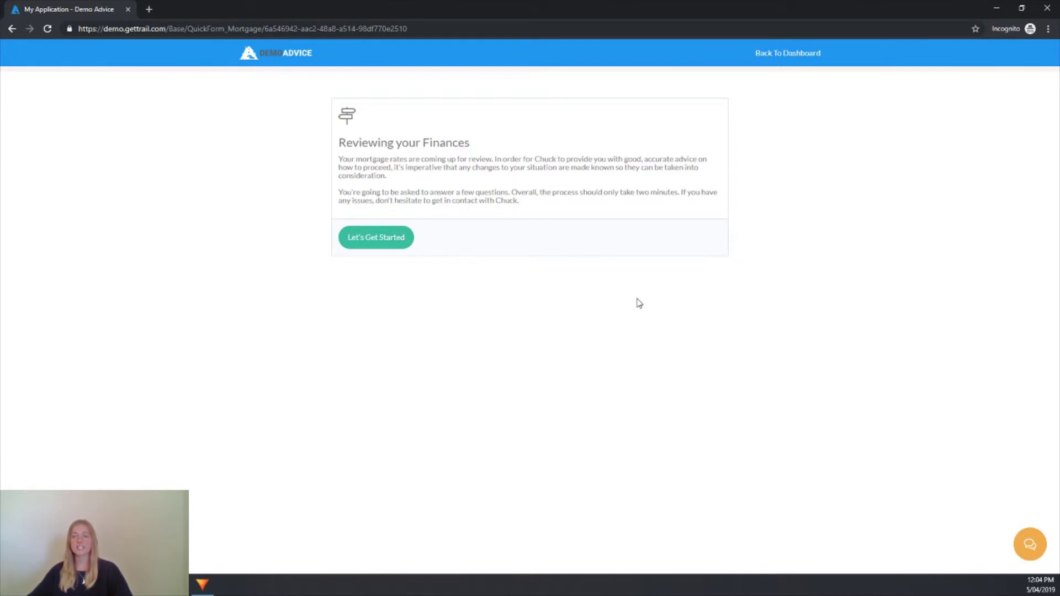
click(374, 241)
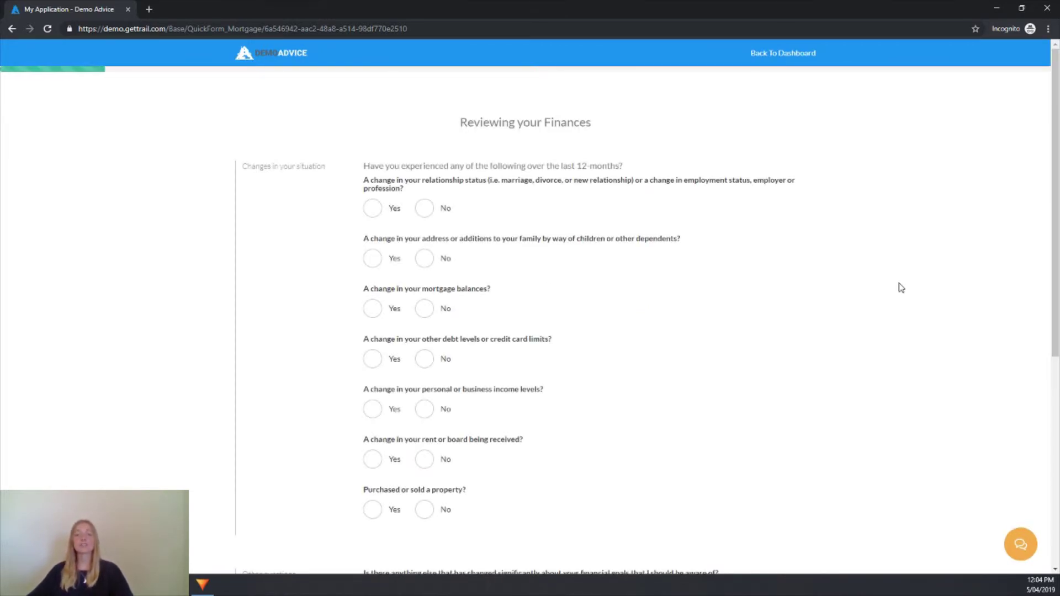
- Answer No to changes in relationship or employment status and to changes in address or dependents
scroll(884, 298, down, 5)
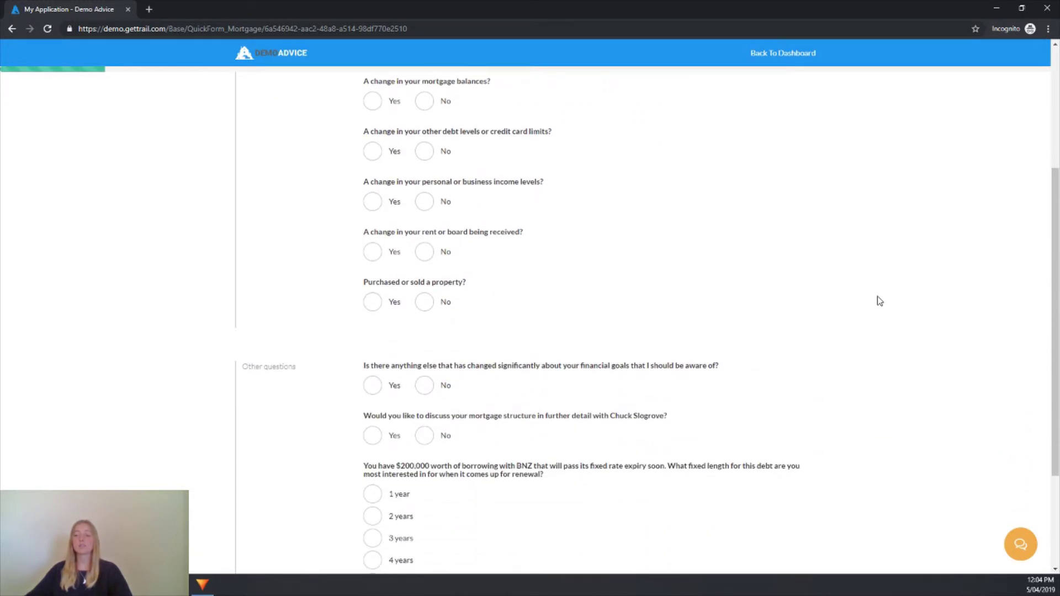
scroll(881, 301, down, 2)
scroll(881, 301, up, 6)
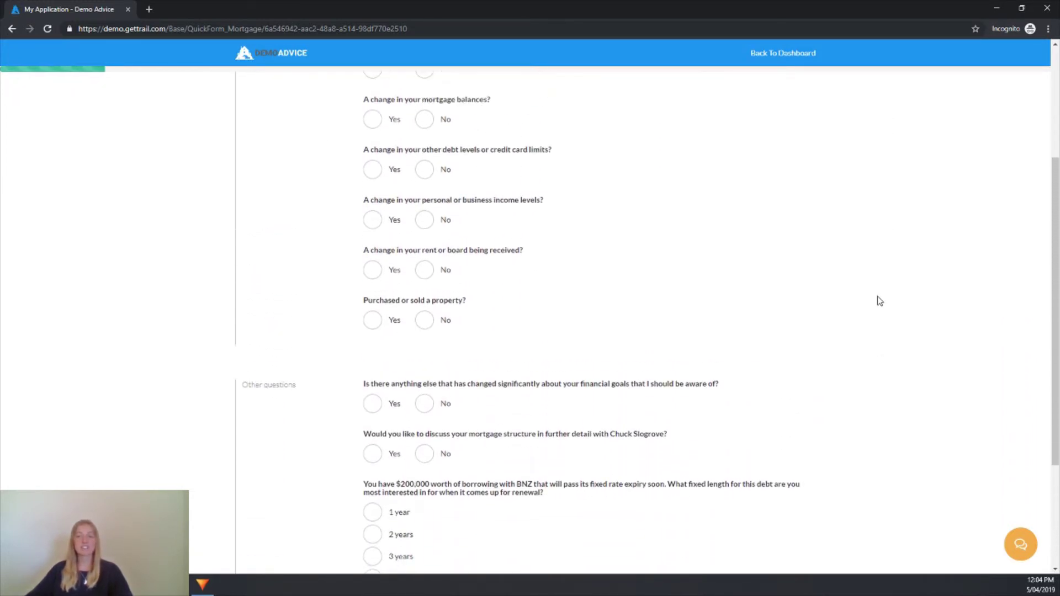
scroll(881, 301, up, 1)
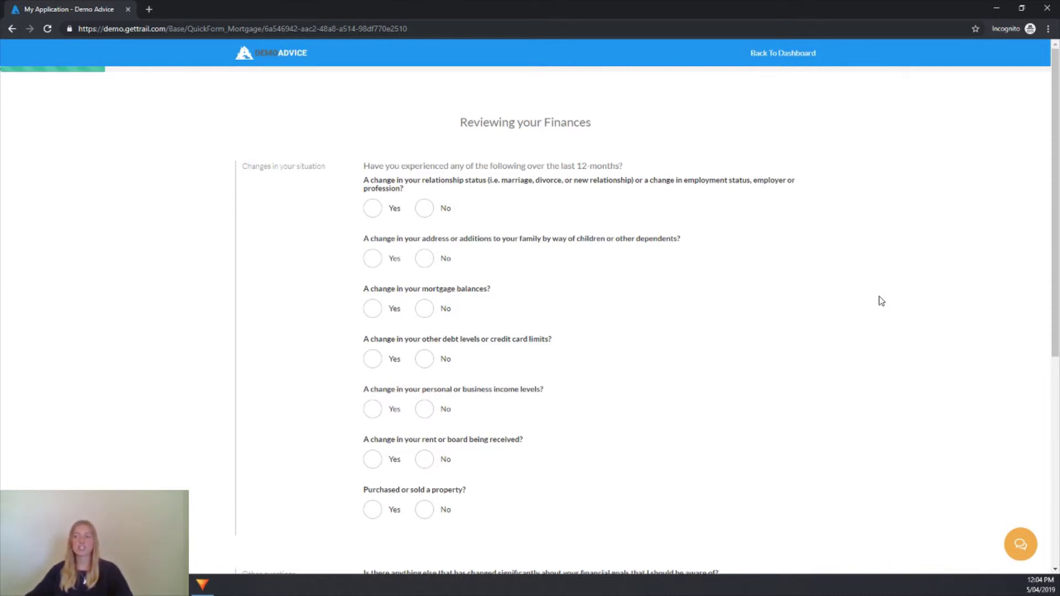
click(424, 208)
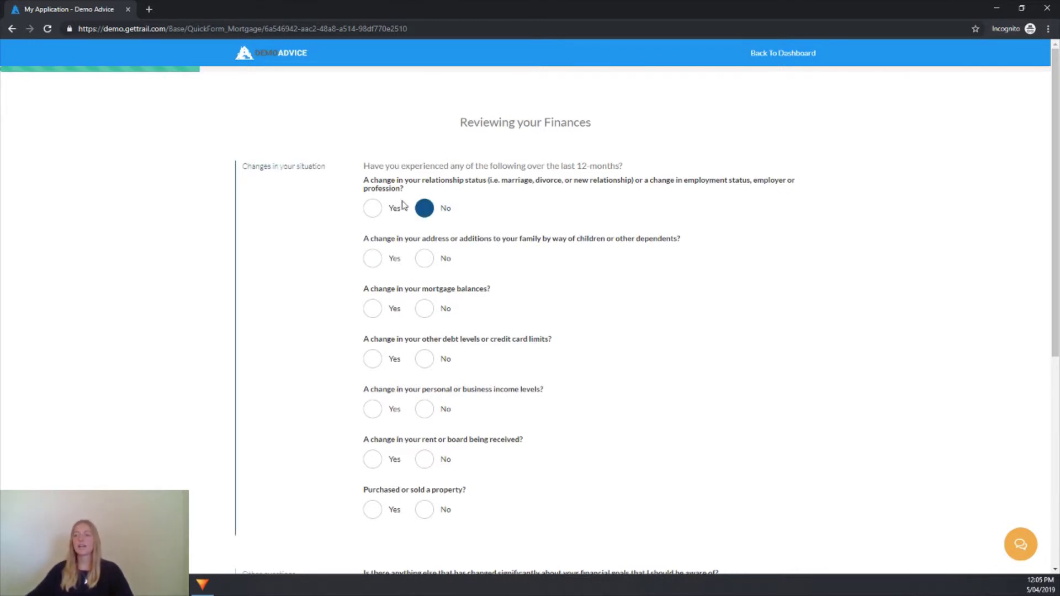
click(424, 260)
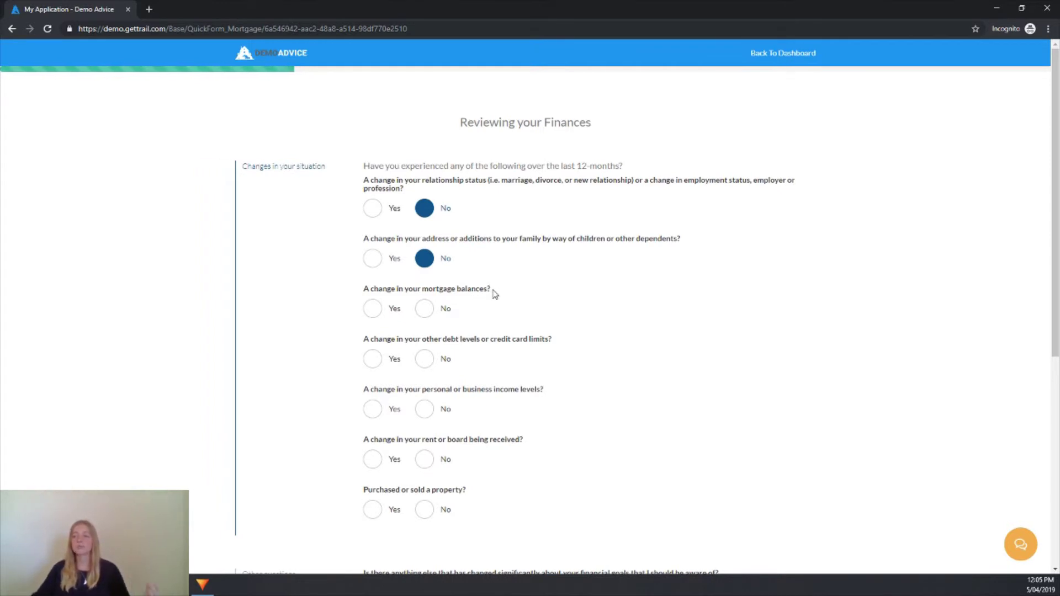
- Answer Yes to a change in mortgage balances and set the existing BNZ mortgage's current loan balance to $150,000
click(380, 314)
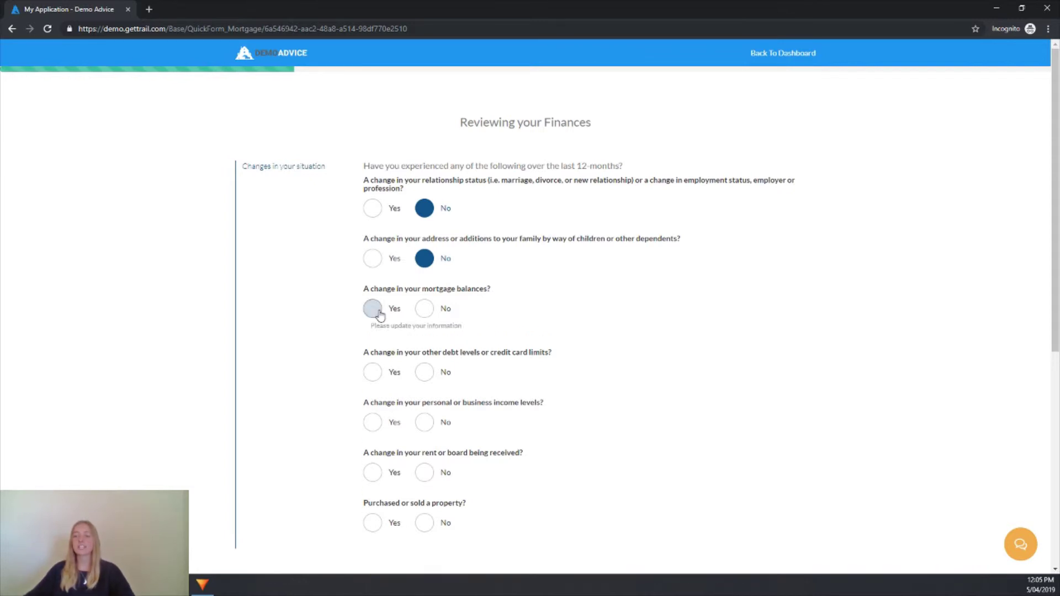
scroll(608, 358, down, 1)
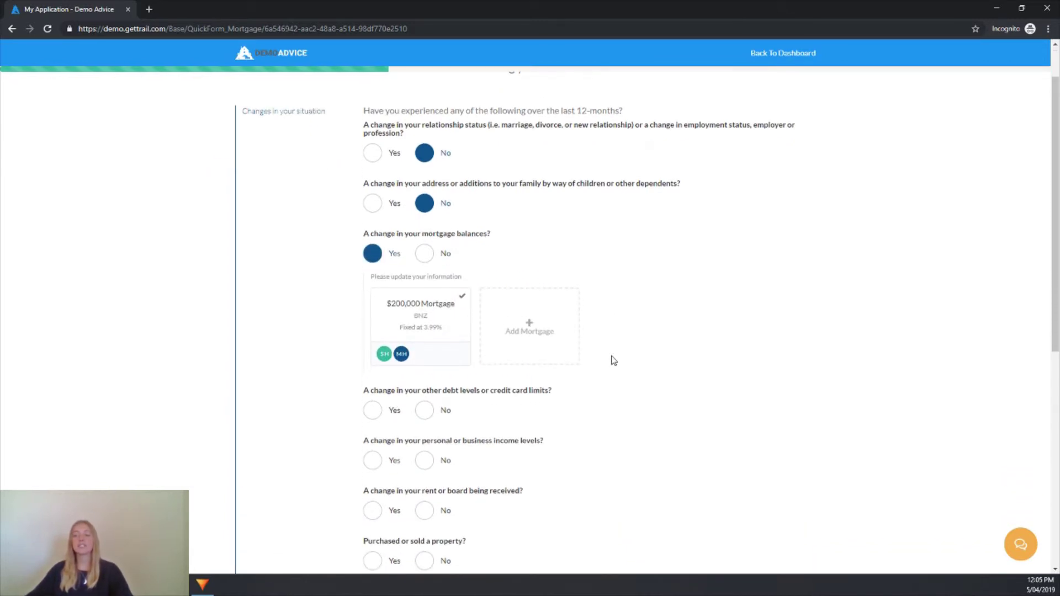
click(423, 320)
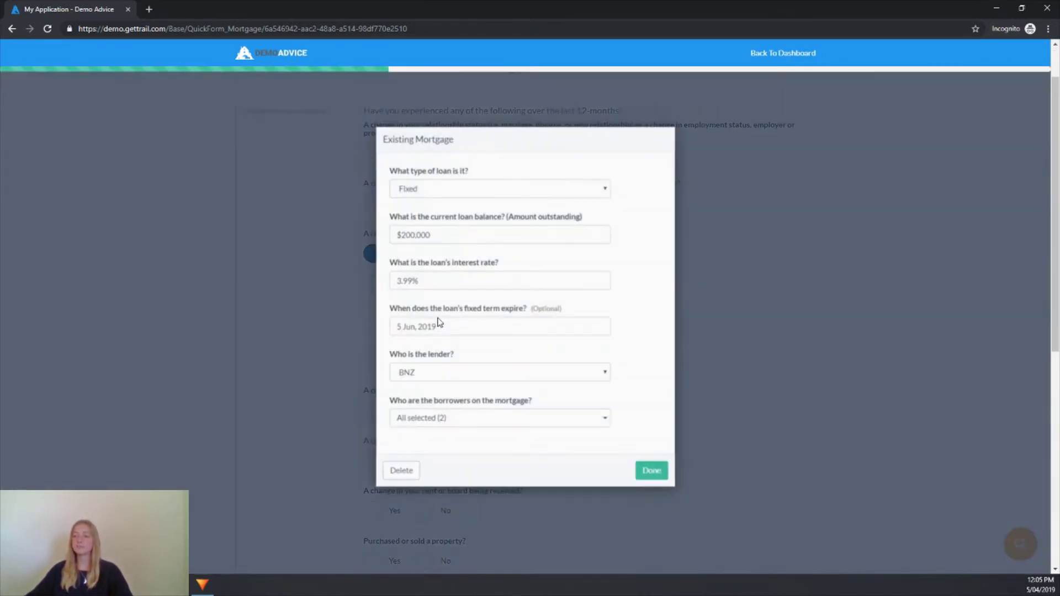
drag(445, 229, 363, 230)
click(447, 242)
drag(447, 242, 337, 236)
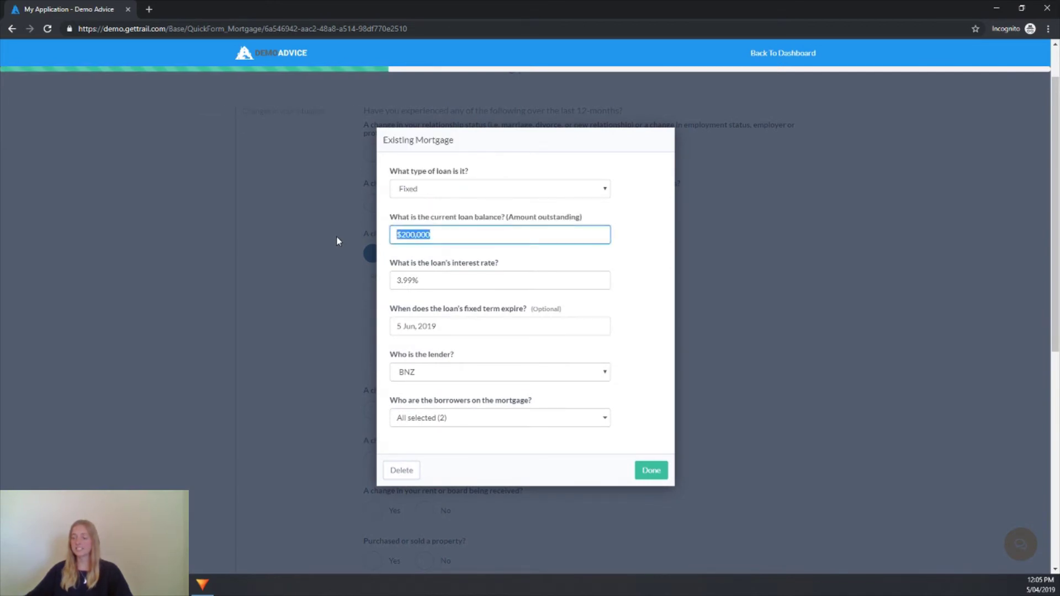
text(150000)
click(652, 470)
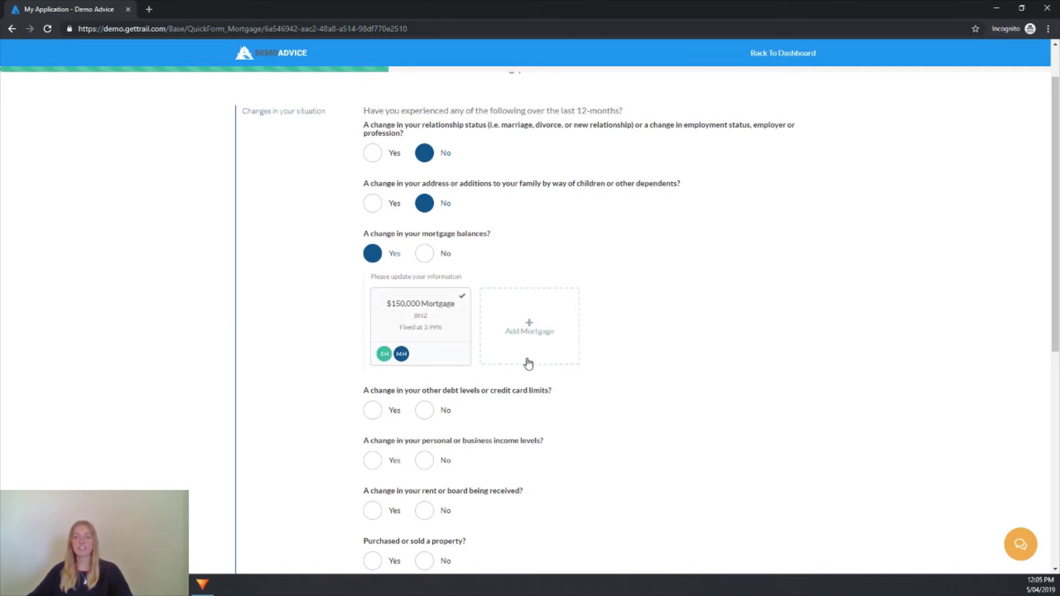
- Answer No to changes in other debt levels, income levels, rent or board received, and to having purchased or sold a property
scroll(714, 361, down, 1)
scroll(713, 366, down, 2)
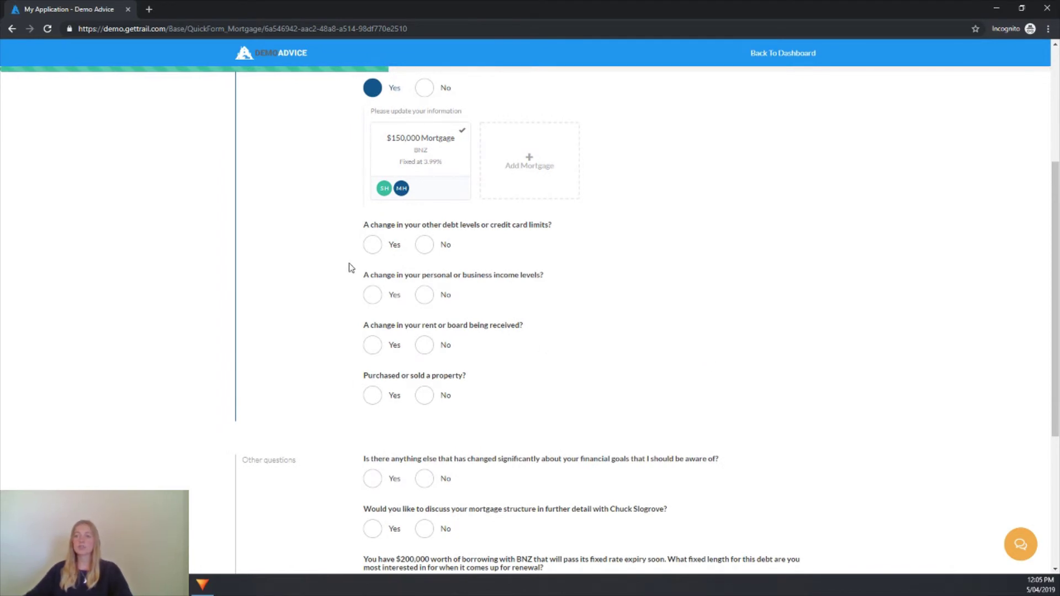
click(372, 244)
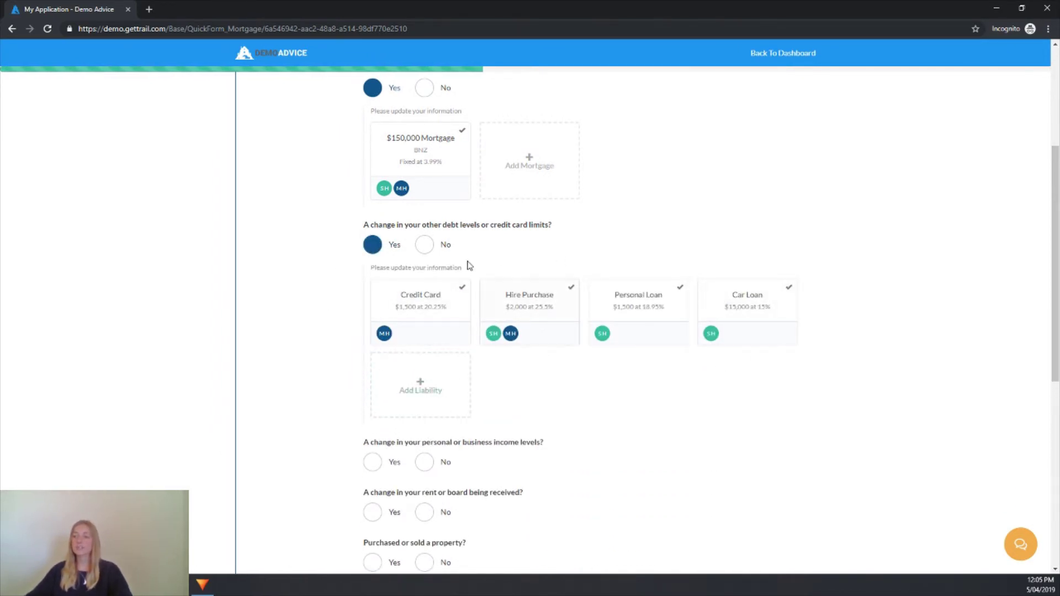
click(425, 247)
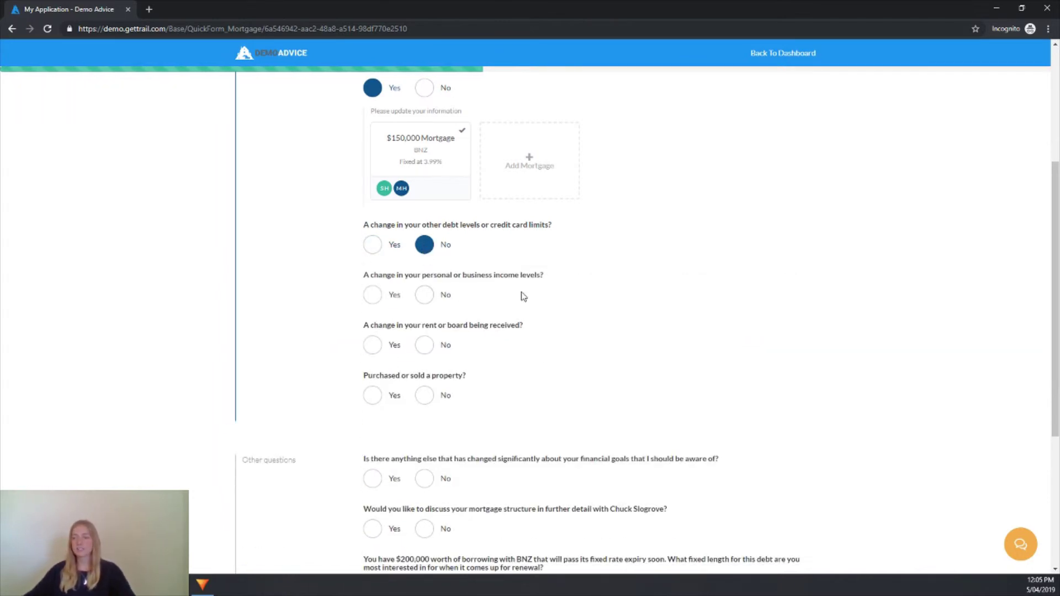
scroll(521, 295, down, 2)
click(424, 184)
click(425, 239)
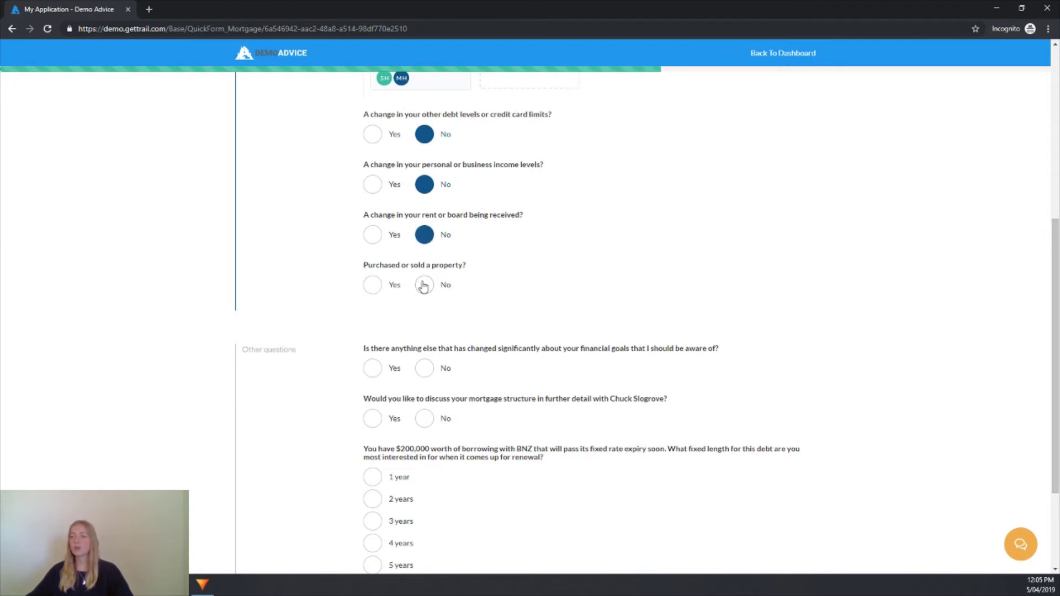
click(424, 285)
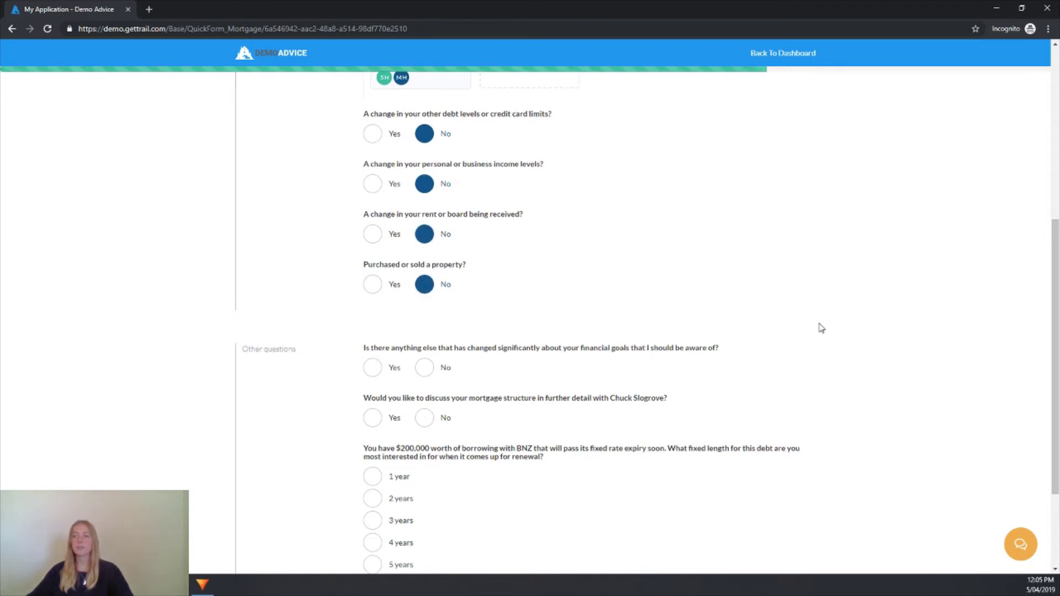
scroll(822, 326, down, 2)
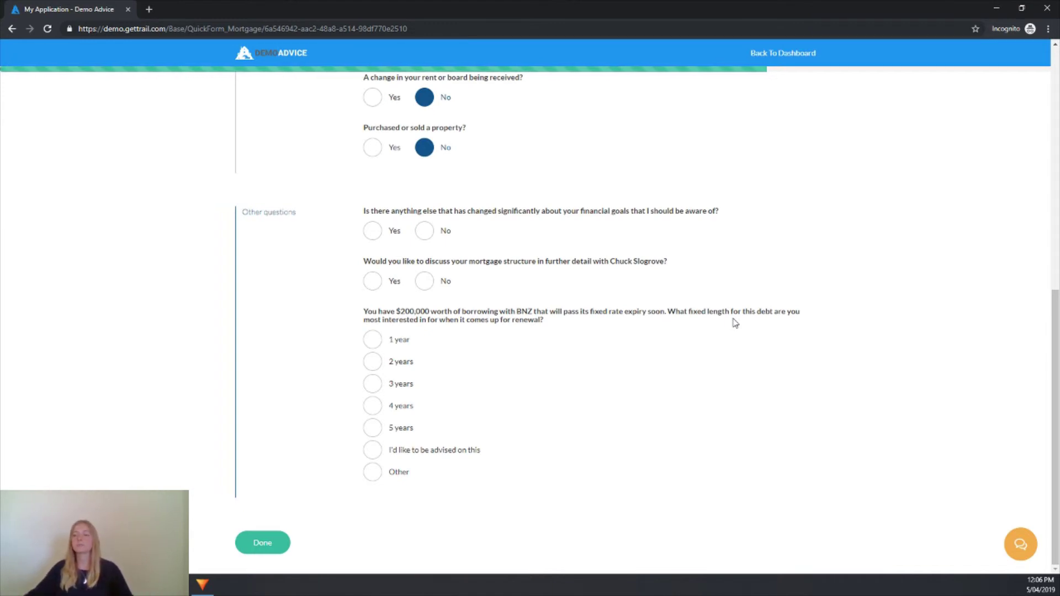
- Answer No to significant changes in financial goals and Yes to discussing the mortgage structure, with the note "I'm not sure if I should fix my loan."
click(375, 234)
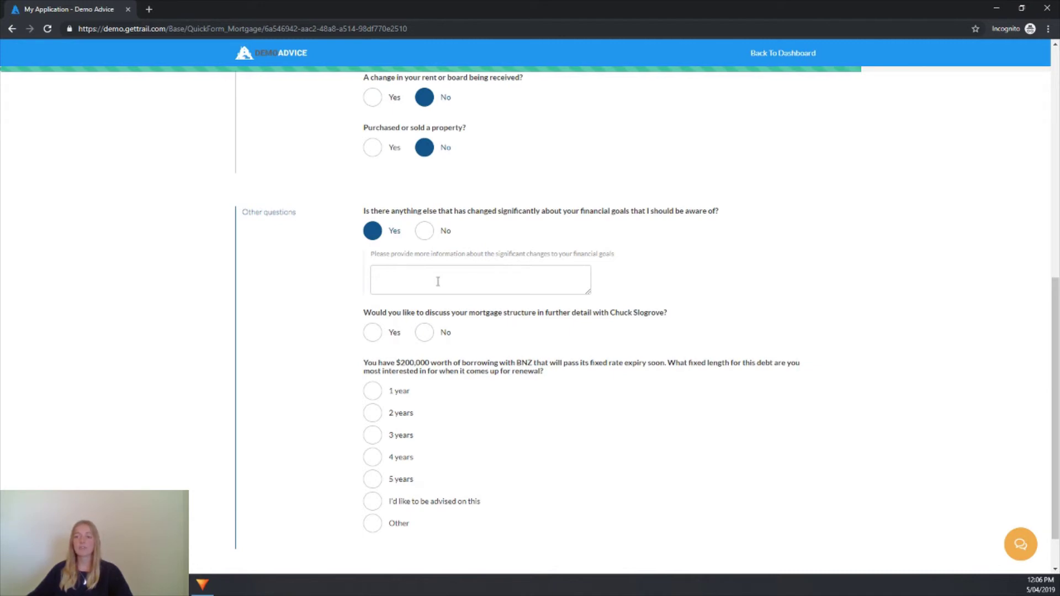
click(425, 233)
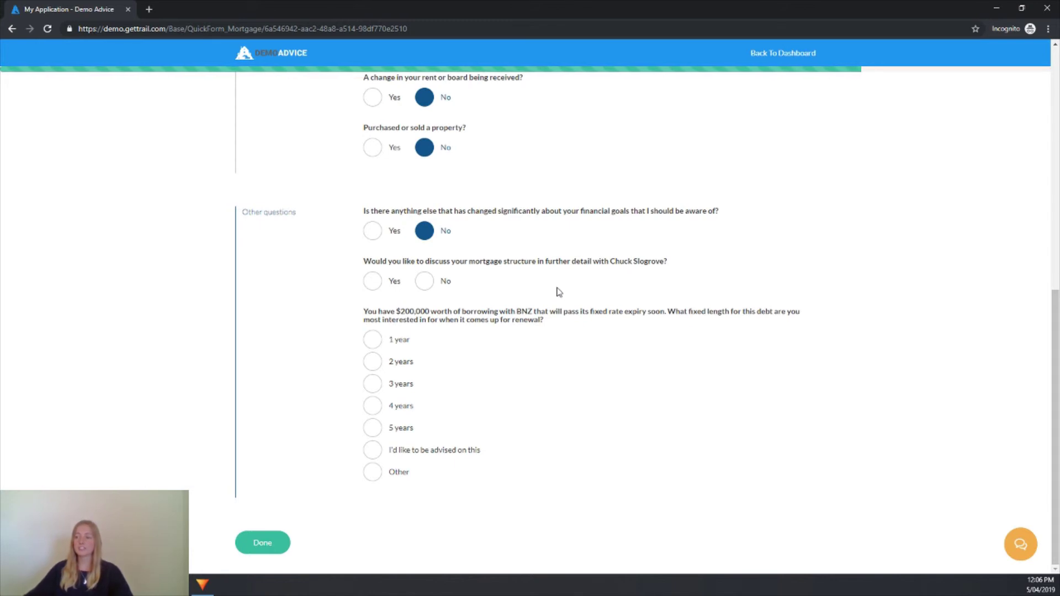
click(378, 284)
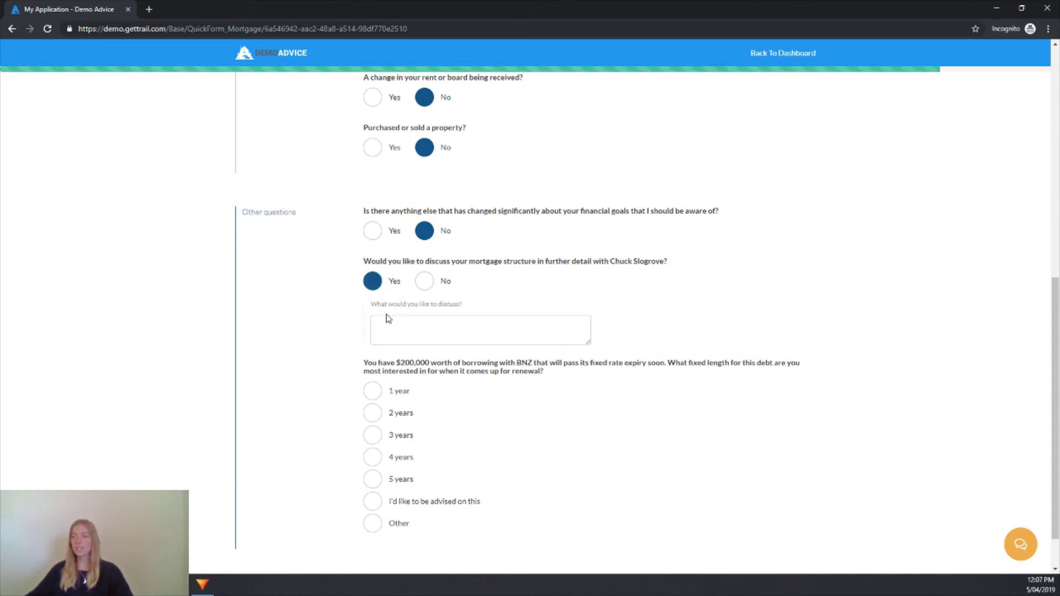
click(529, 318)
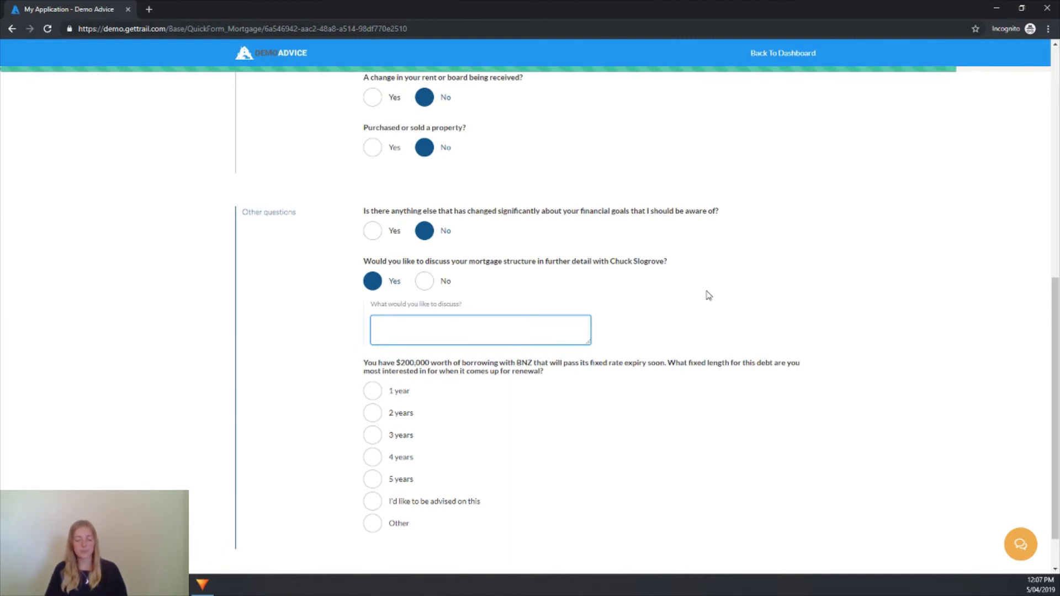
text(I'm not sure if I shou)
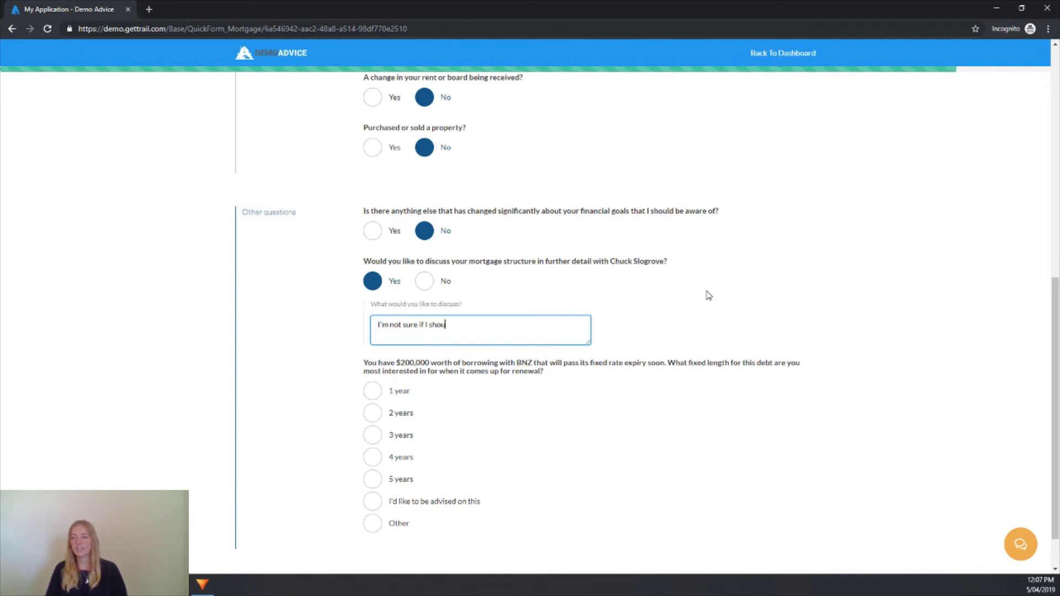
text(ld fix my loan.)
- Choose "I'd like to be advised on this" for the BNZ debt's fixed length and enter the discussion note "Not sure if 2 or 3 years"
scroll(696, 332, down, 1)
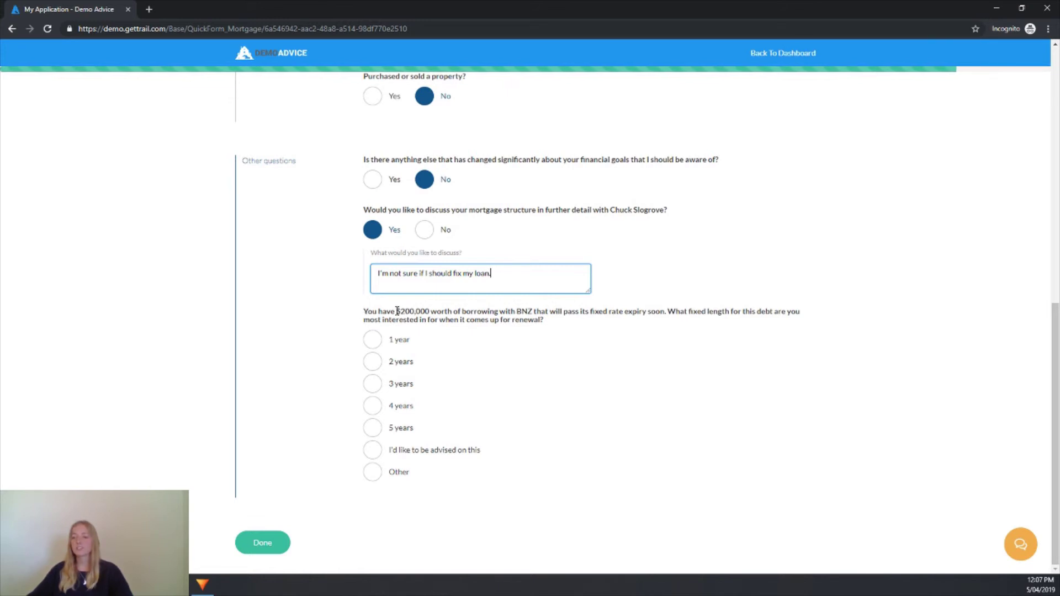
drag(396, 311, 435, 311)
click(605, 363)
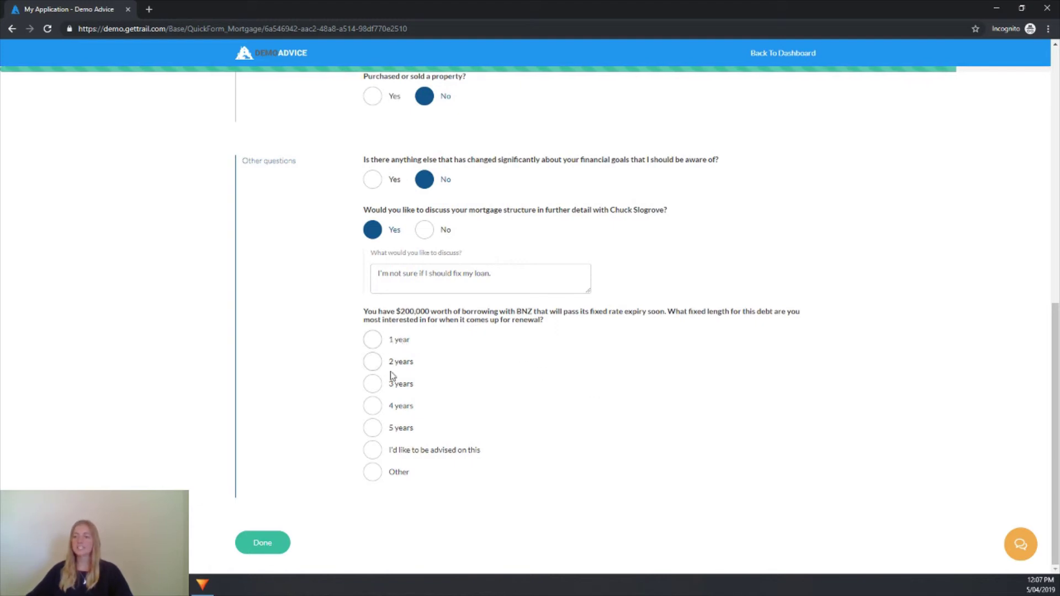
click(374, 451)
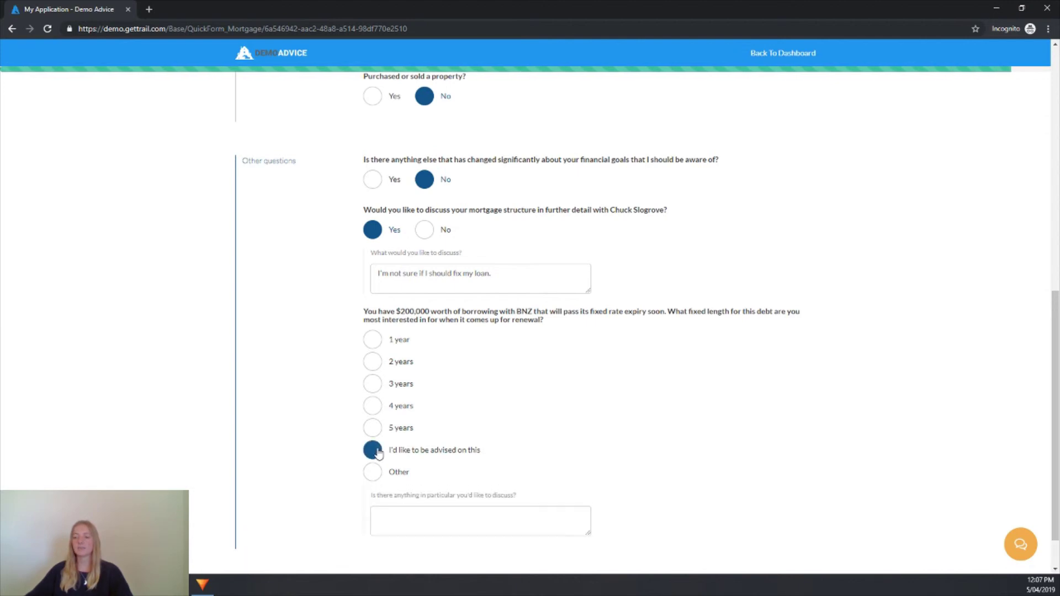
scroll(560, 446, down, 1)
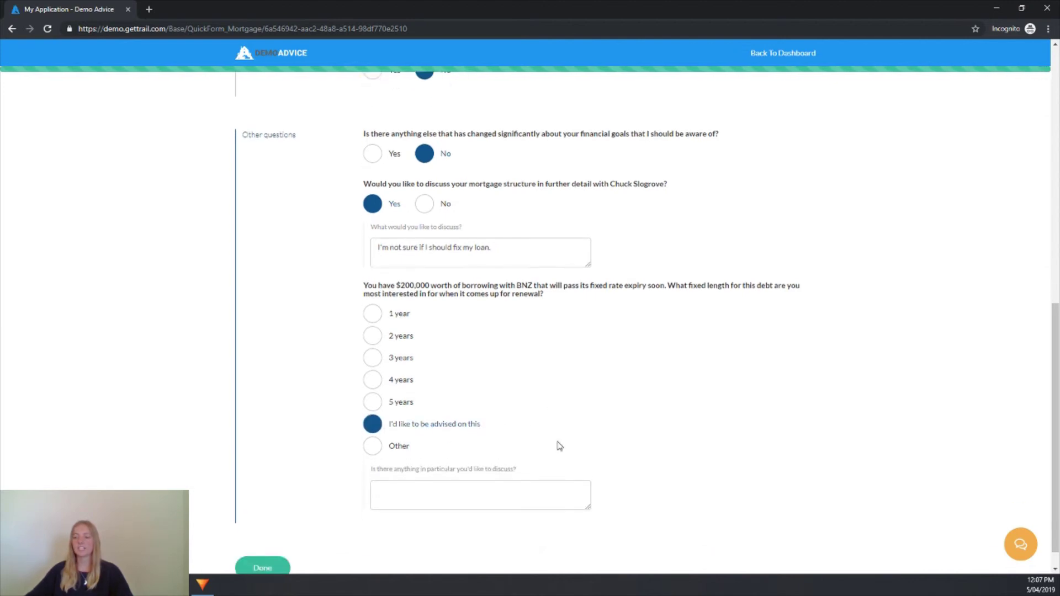
click(464, 467)
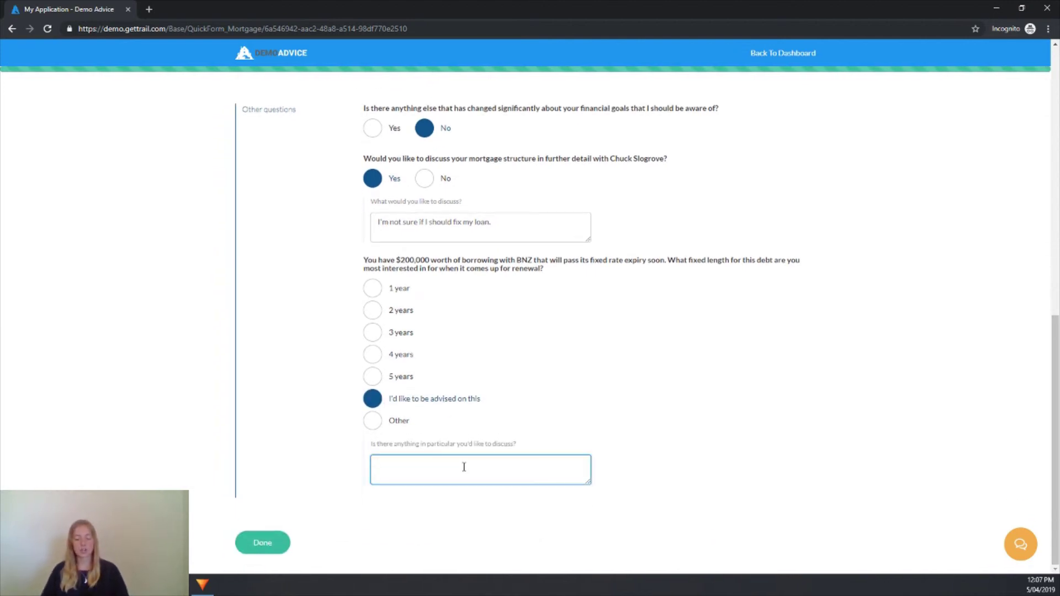
text(Not sure if)
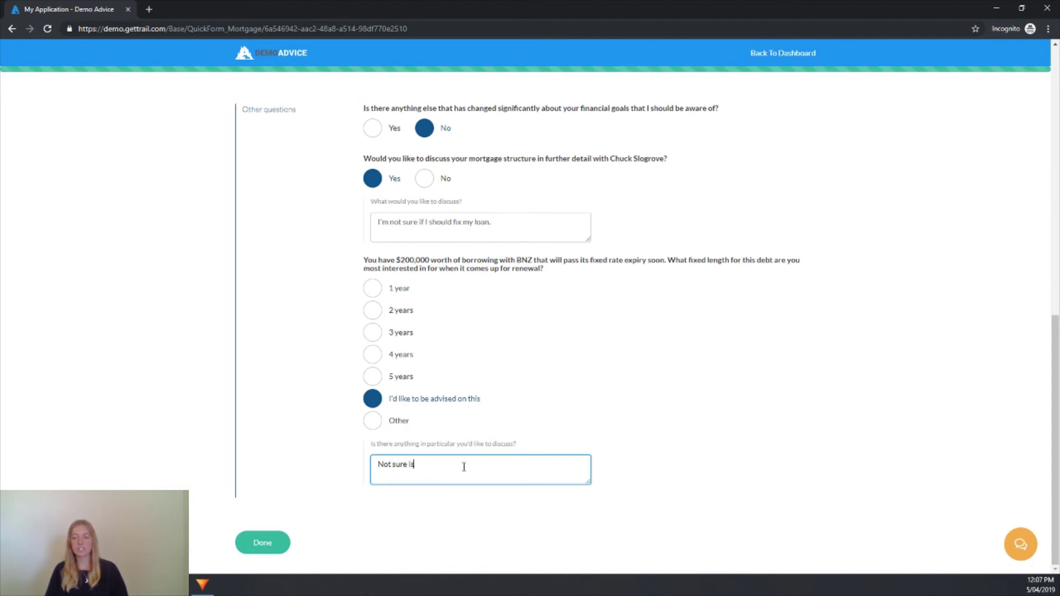
text( 2 or 3 years)
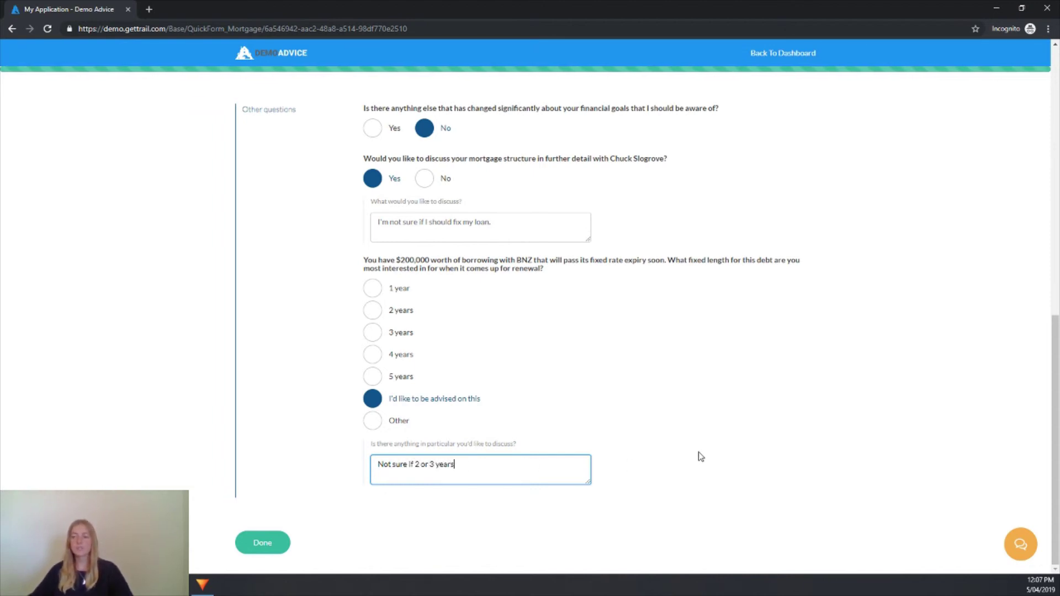
click(726, 457)
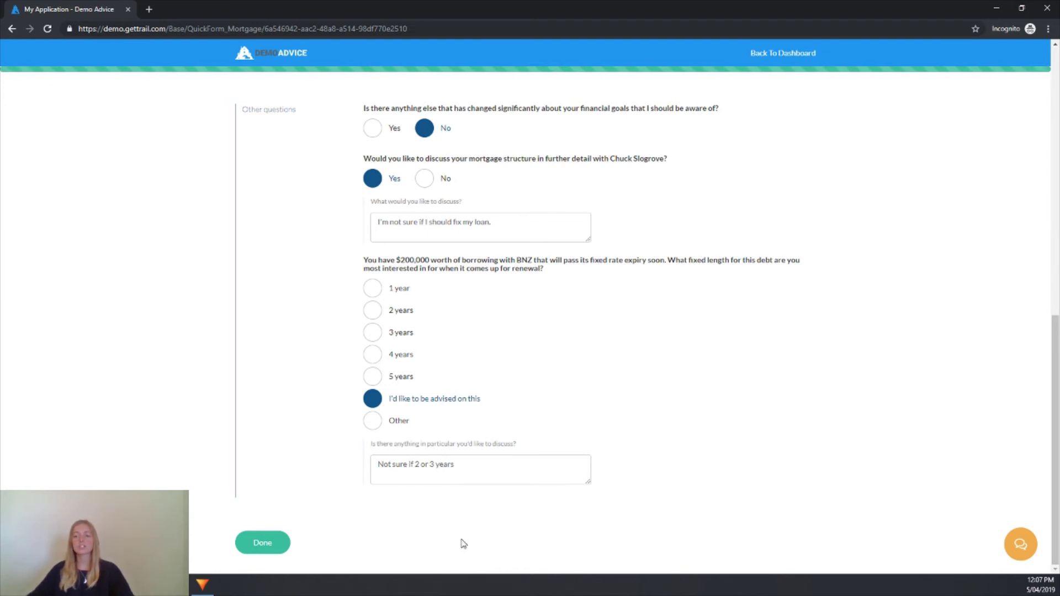
- Submit the completed mortgage review questionnaire and dismiss the confirmation dialog
click(262, 544)
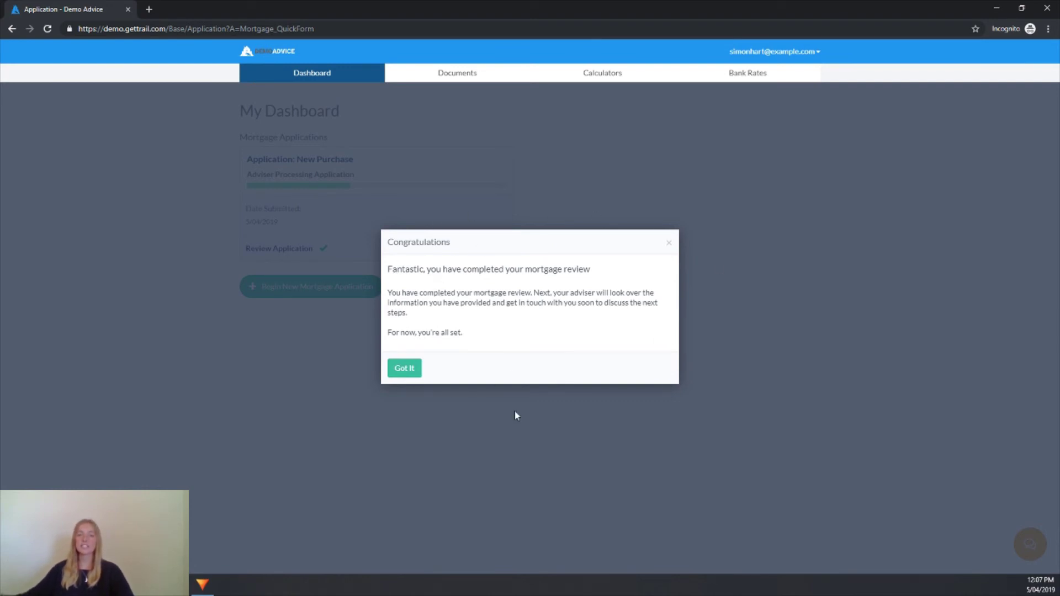
click(407, 370)
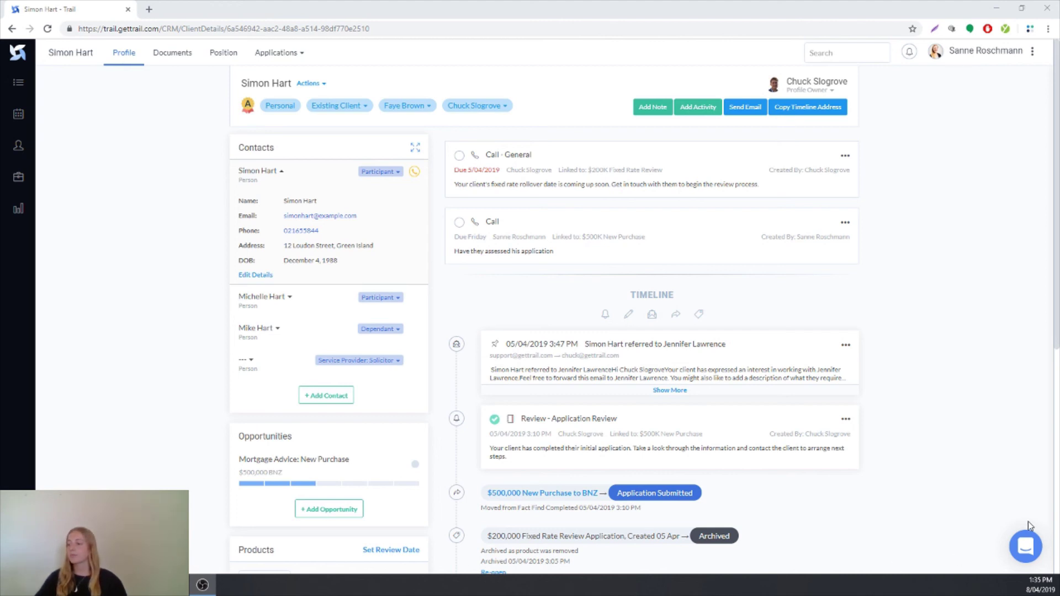
- On the client's profile in Trail, view the support chat's home and new conversation screens, closing the chat when finished
click(1030, 549)
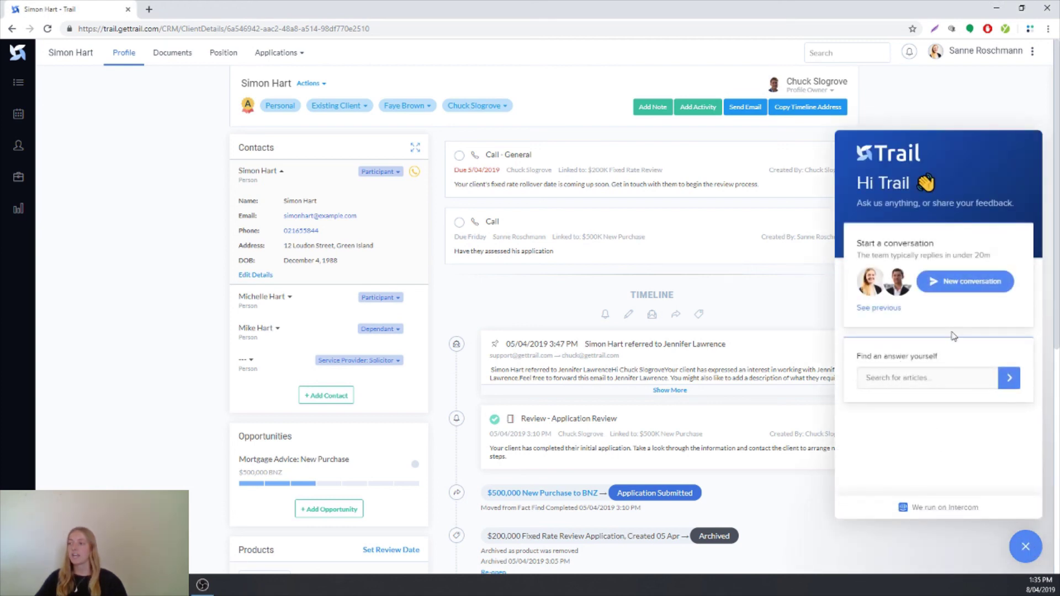
click(950, 283)
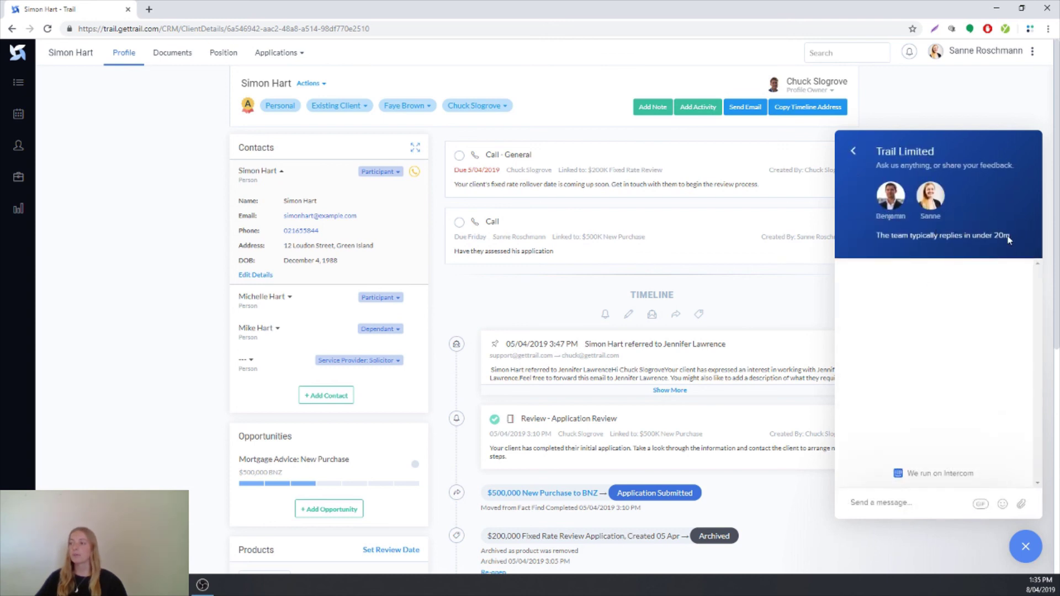
click(854, 151)
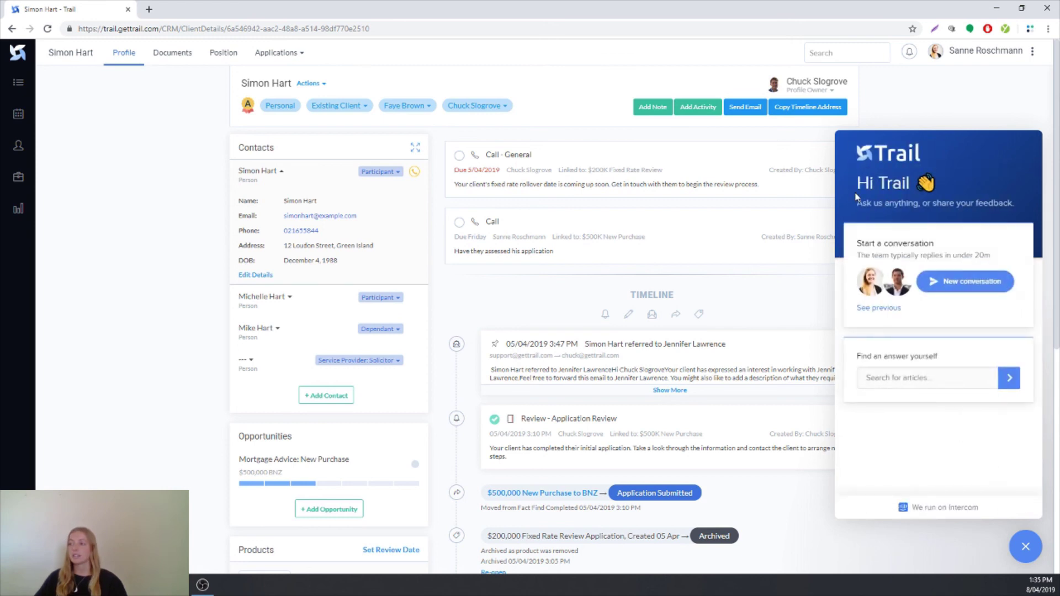
click(1027, 552)
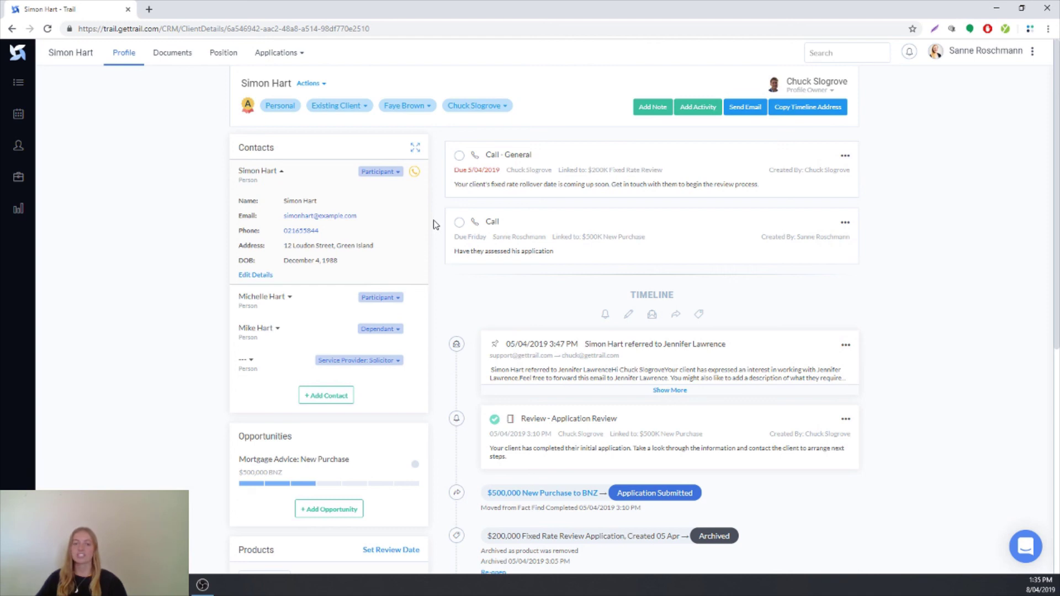